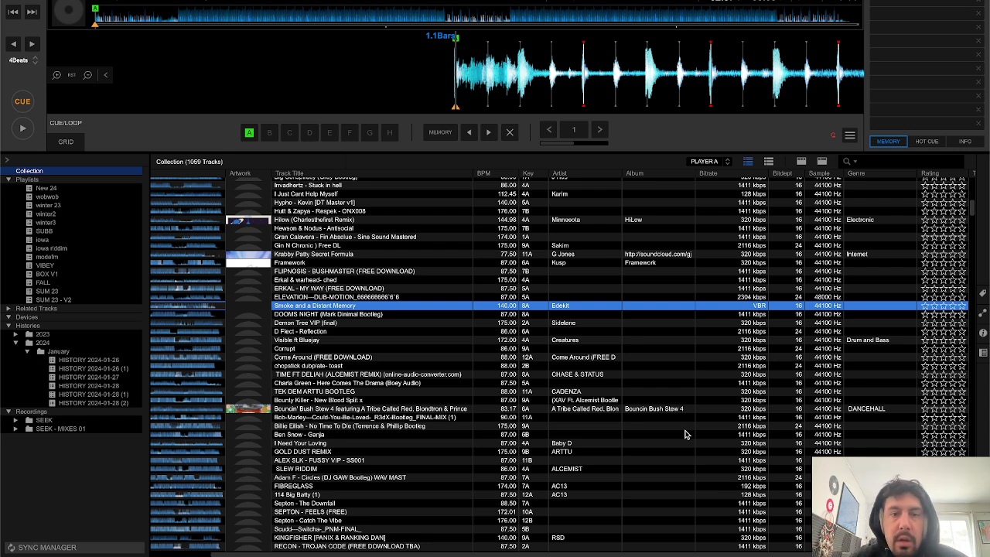
Switch to Adobe Media Encoder, shrink its window so the track collection shows beside it, and return to rekordbox
key("super+Tab")
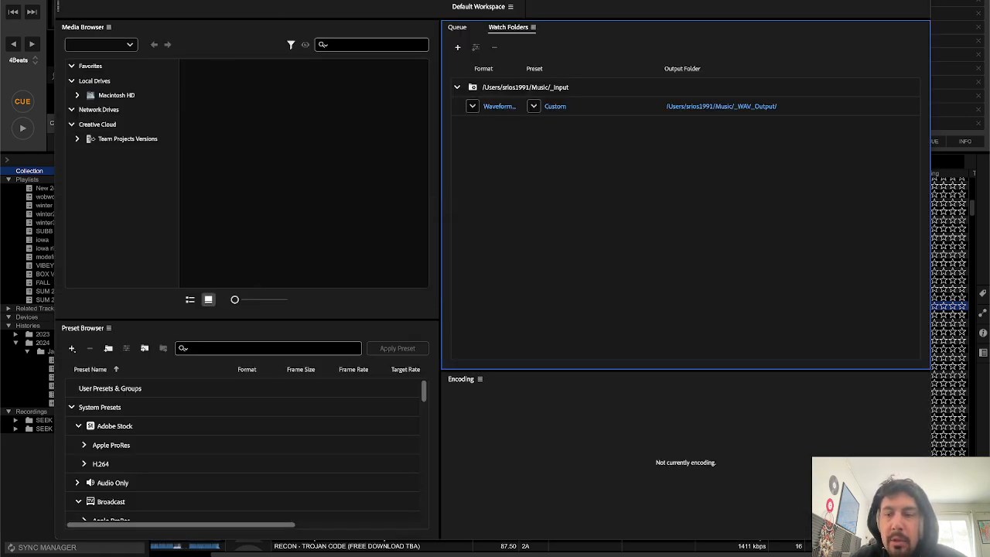
left_click_drag(933, 541, 762, 439)
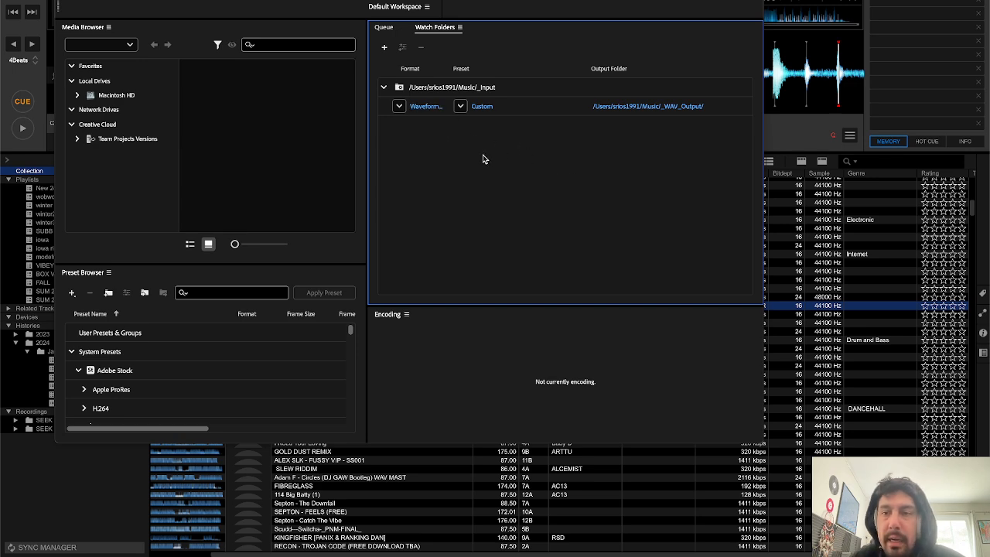
key("super+Tab")
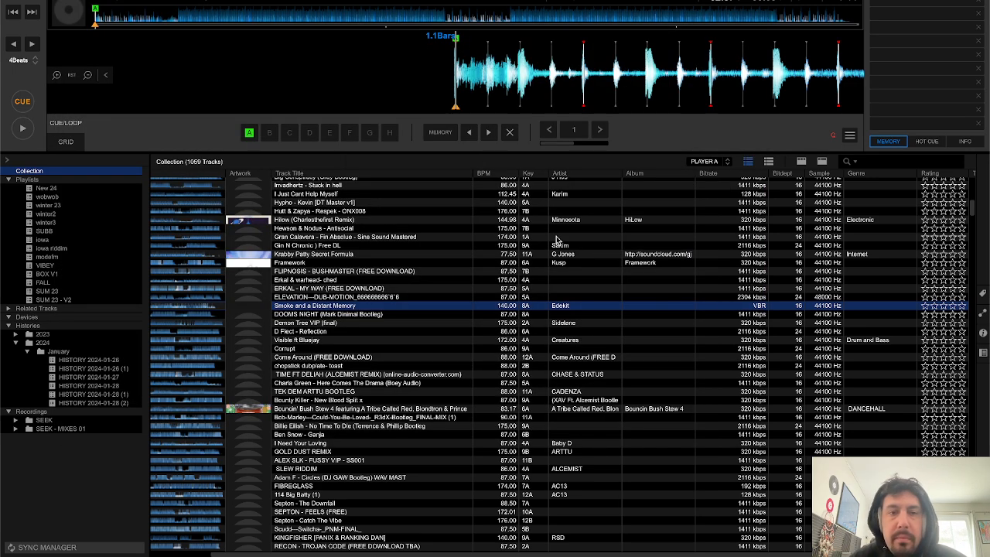
Switch to the Brave browser and check the supported file formats, including WAV, in the Pioneer DJ CDJ-2000 specifications
key("super+Tab")
key("super+Tab")
key("super+Tab")
key("super+Tab")
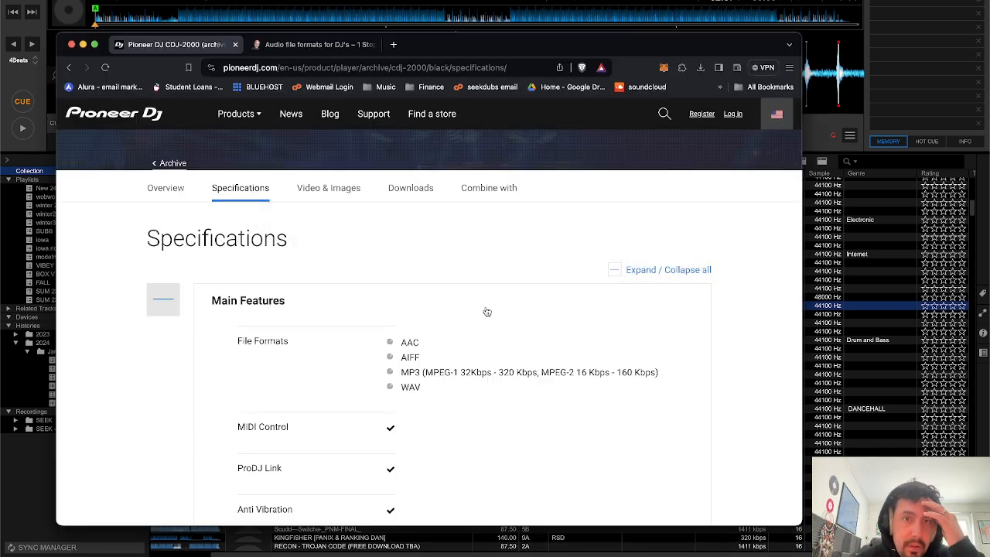
scroll(487, 312, "down", 2)
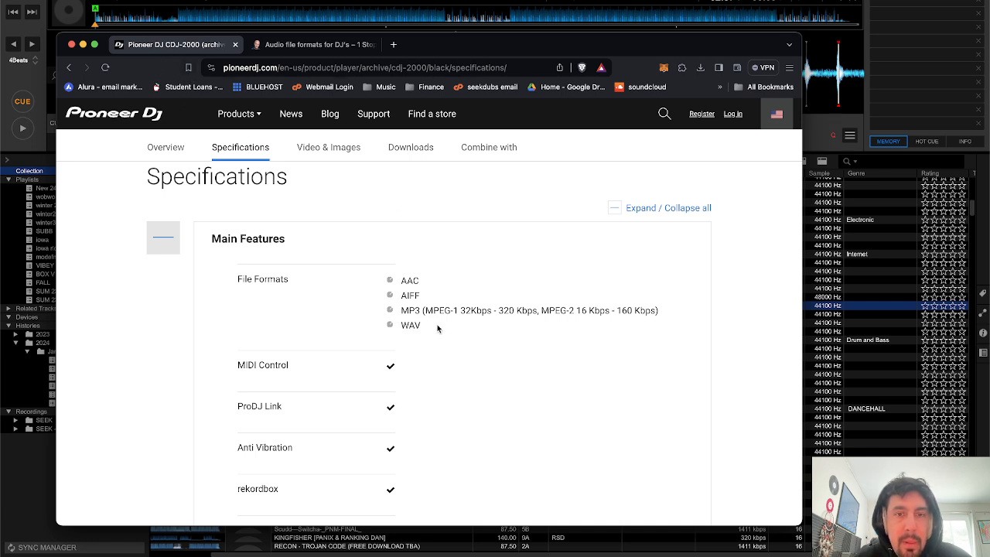
left_click_drag(436, 326, 467, 321)
left_click(414, 327)
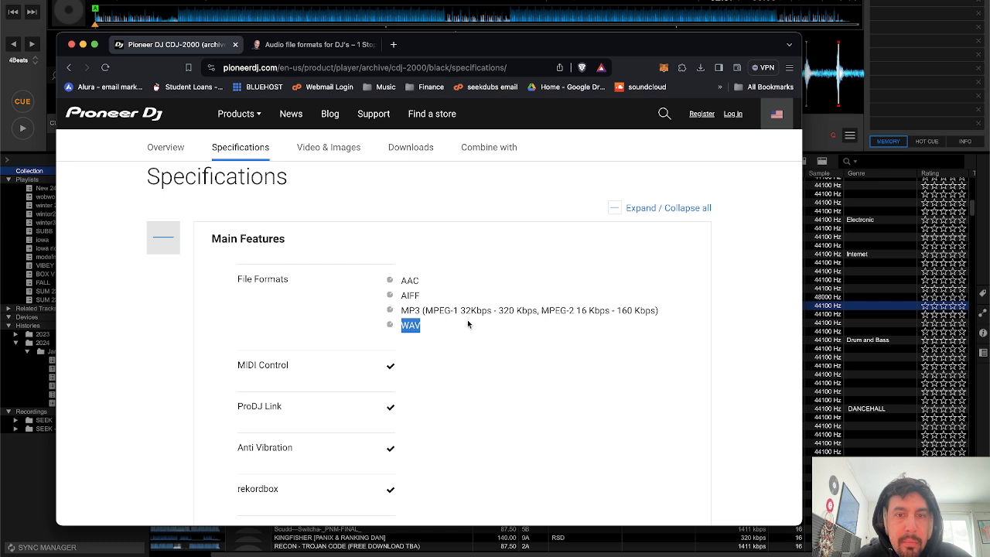
Find the soundcard entry in the CDJ-2000 specifications and highlight its bit depth and sample rate
scroll(465, 323, "down", 2)
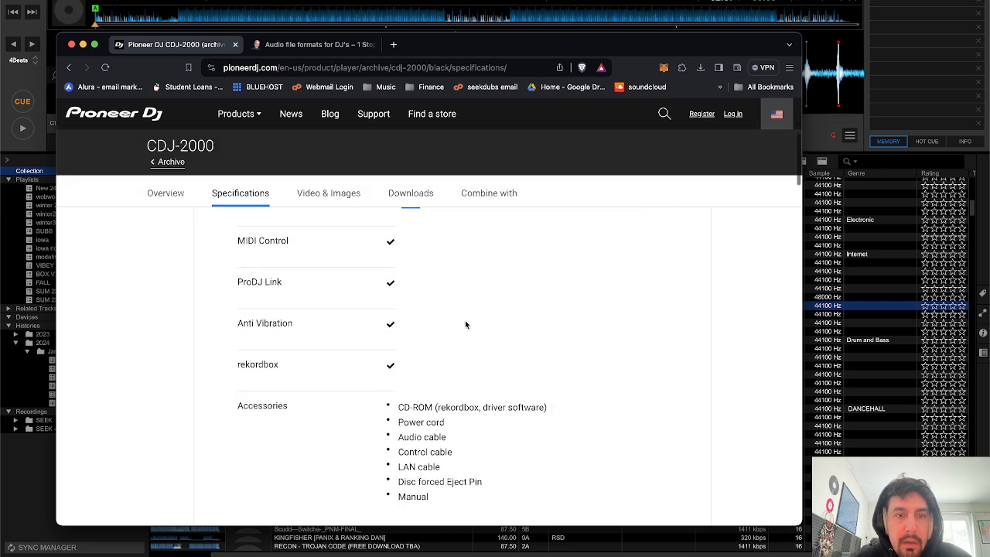
scroll(464, 323, "down", 2)
scroll(464, 320, "down", 2)
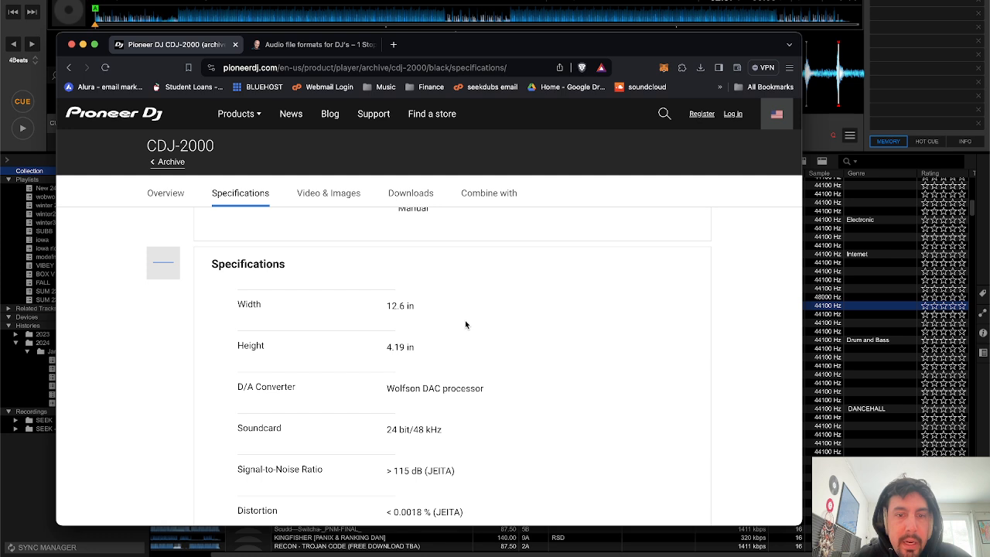
scroll(465, 324, "down", 2)
left_click_drag(456, 341, 371, 338)
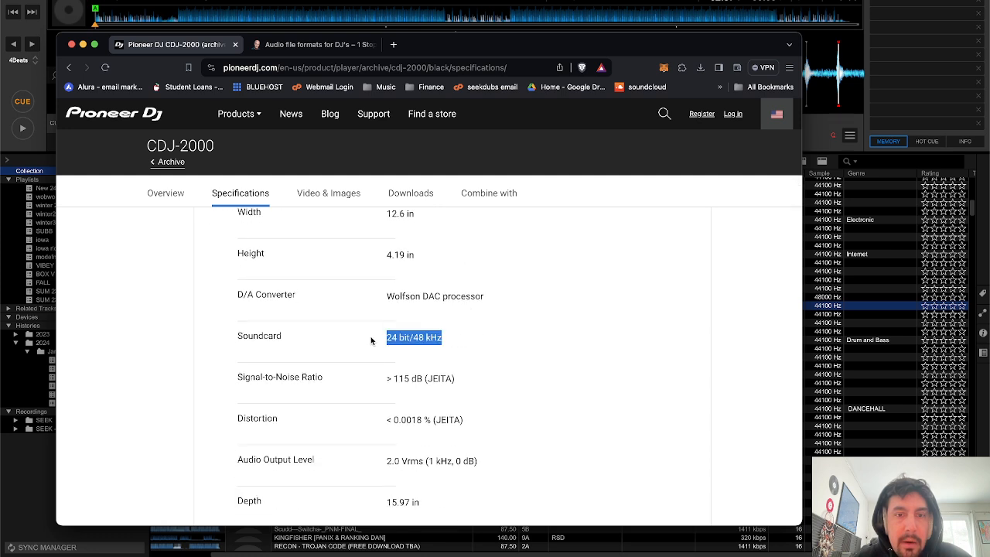
scroll(516, 337, "up", 1)
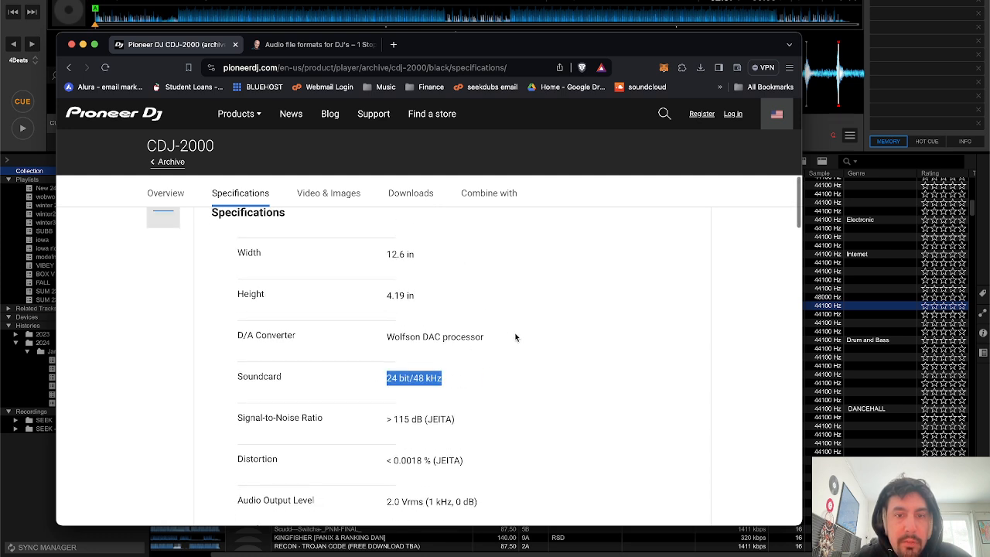
Look through the remaining CDJ-2000 specifications, from audio output to cue functions and tempo control
scroll(516, 337, "down", 5)
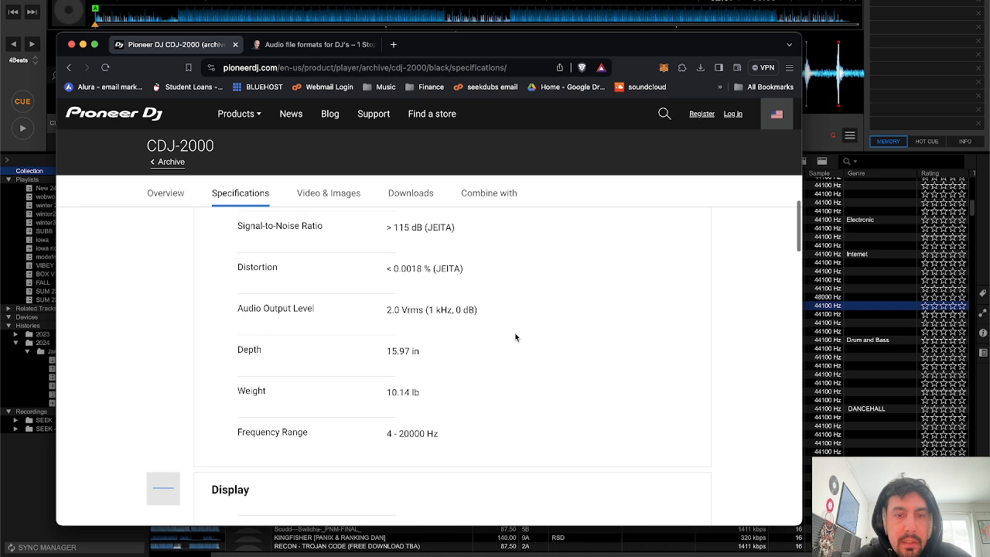
scroll(516, 337, "down", 6)
scroll(516, 338, "down", 10)
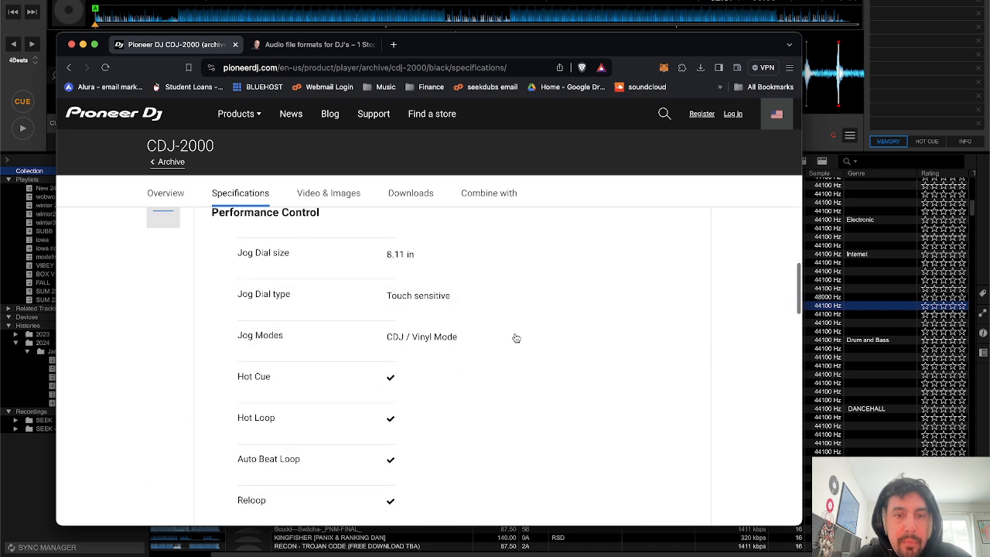
scroll(516, 337, "down", 9)
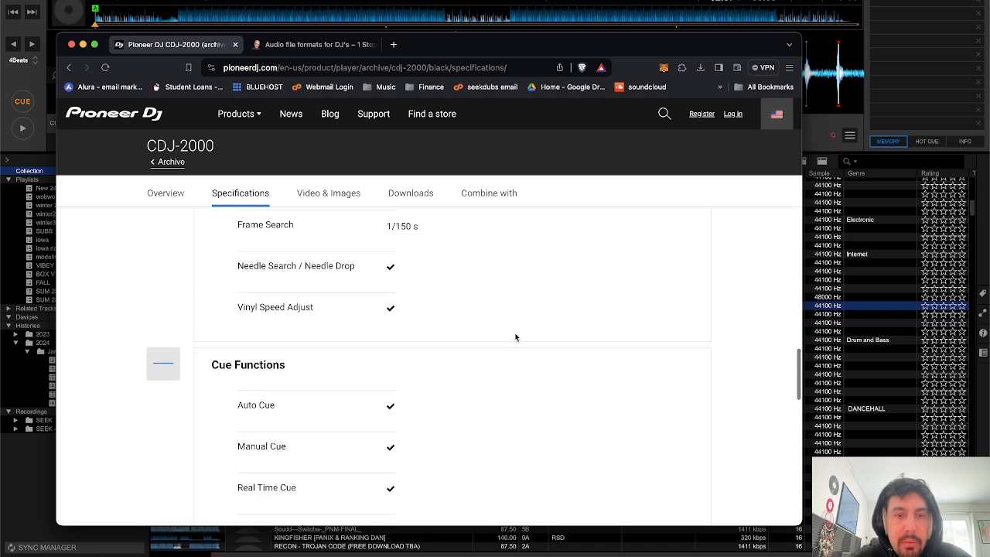
scroll(516, 337, "down", 2)
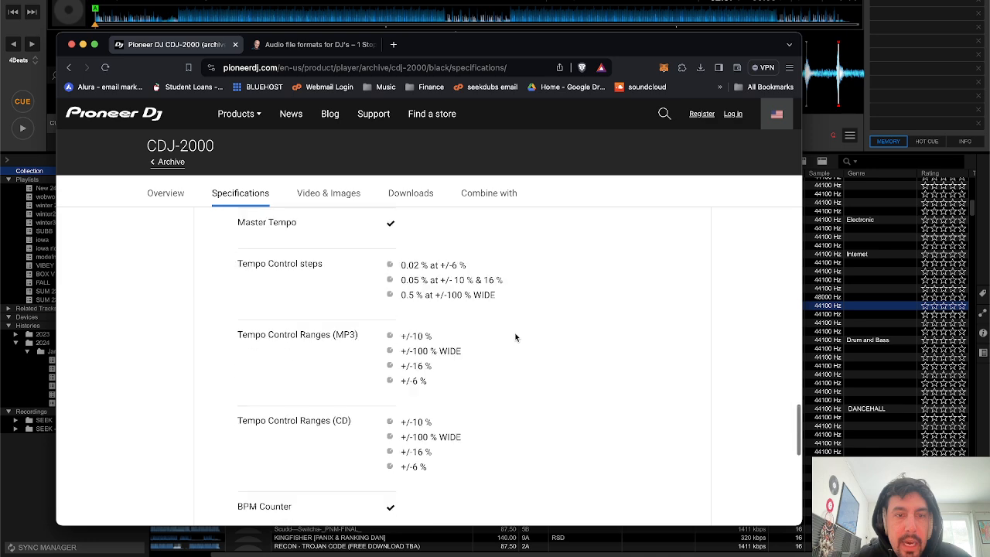
scroll(515, 336, "up", 12)
Open the DJ audio file formats article and check the WAV bit depth and sample frequency in the CDJ 2000 Nexus table
left_click(309, 42)
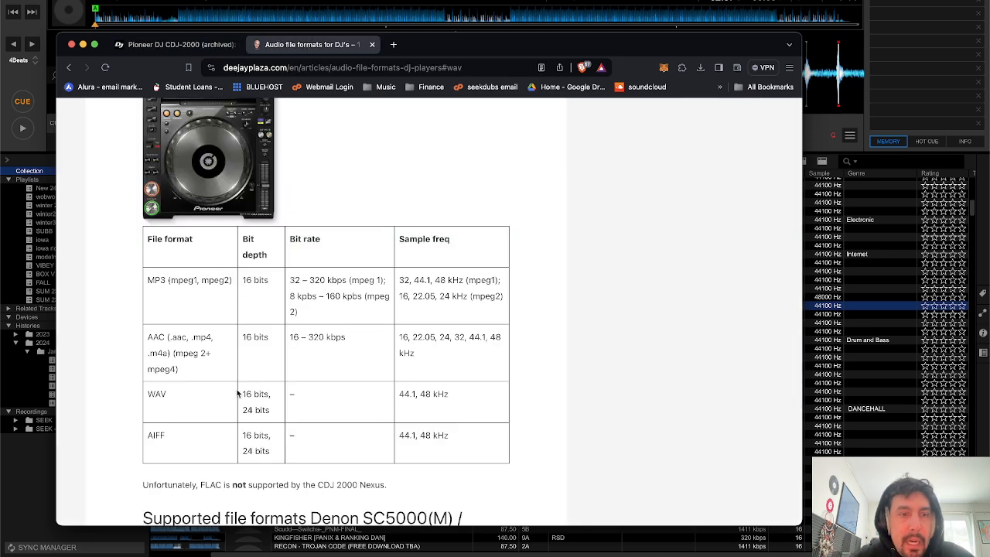
left_click_drag(274, 415, 241, 395)
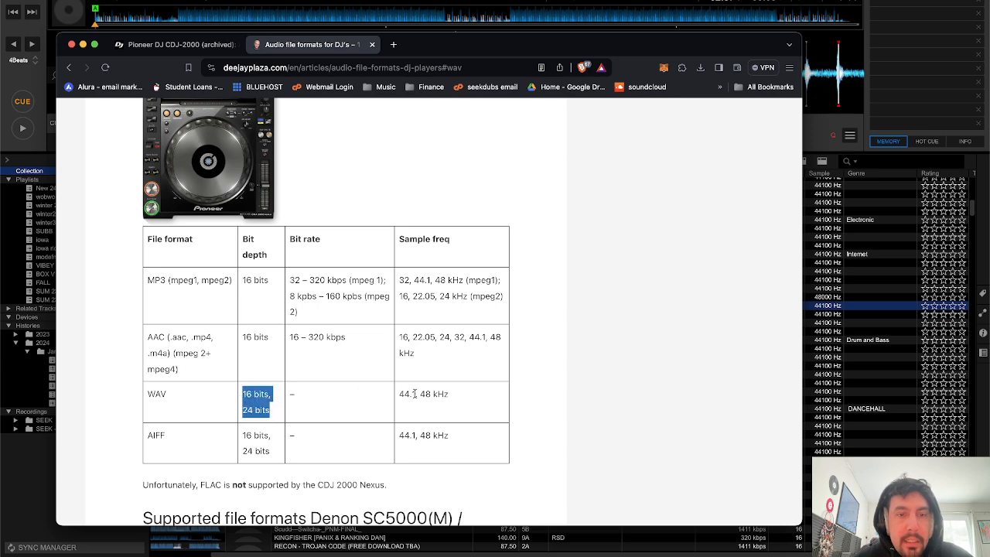
scroll(426, 379, "up", 3)
scroll(426, 378, "down", 4)
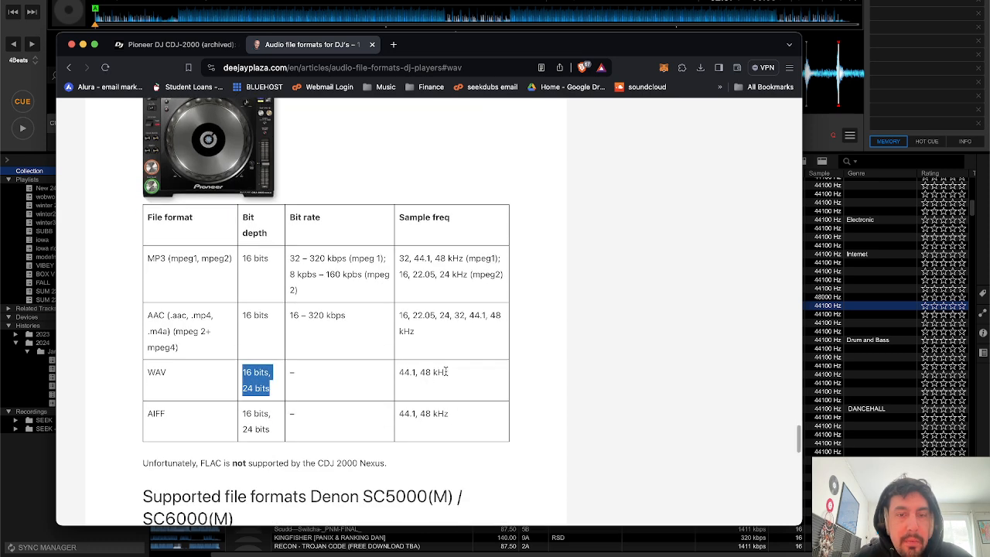
left_click_drag(448, 372, 397, 372)
left_click(443, 383)
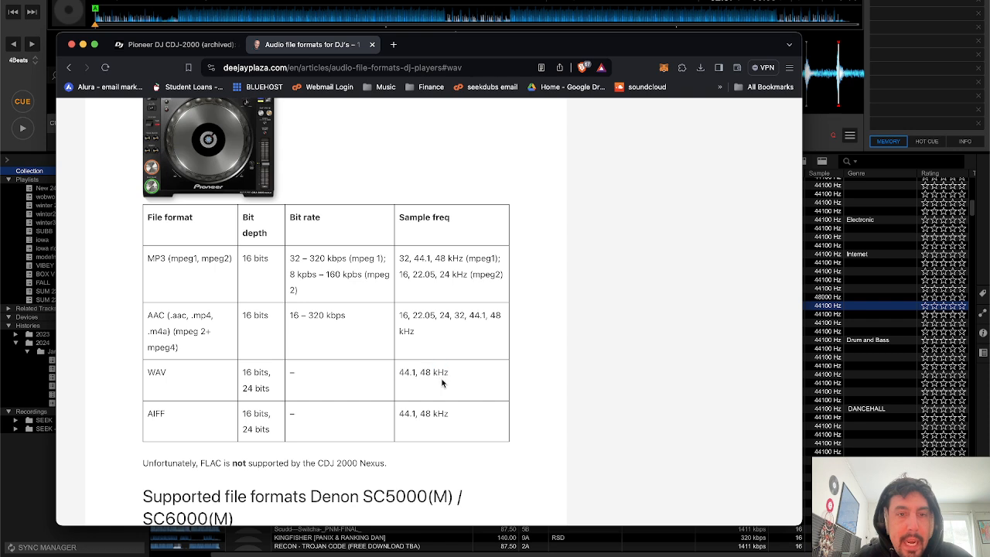
Compare the bit rate, bit depth and sample frequency entries of the WAV row in the file format table
left_click_drag(296, 372, 288, 374)
left_click(354, 379)
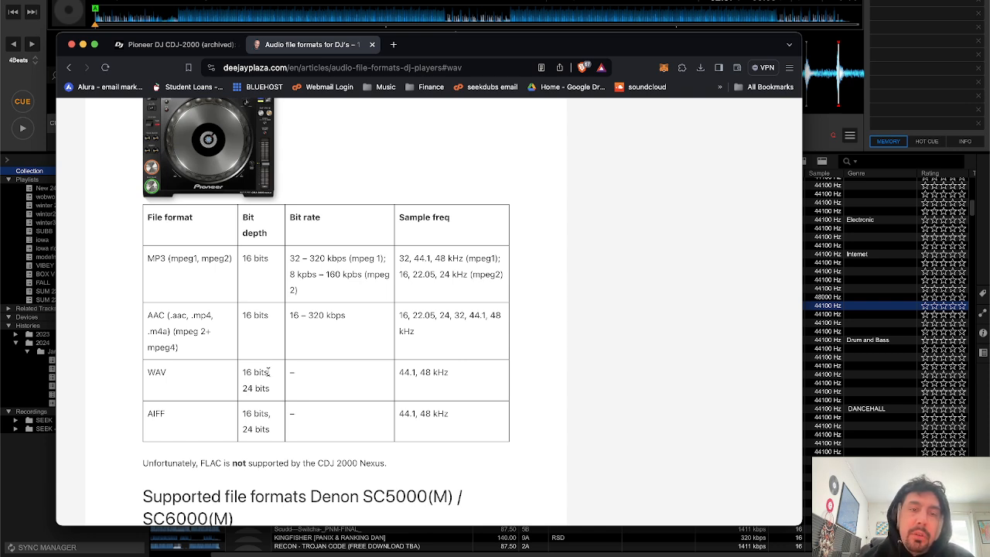
left_click_drag(243, 372, 272, 392)
left_click(249, 372)
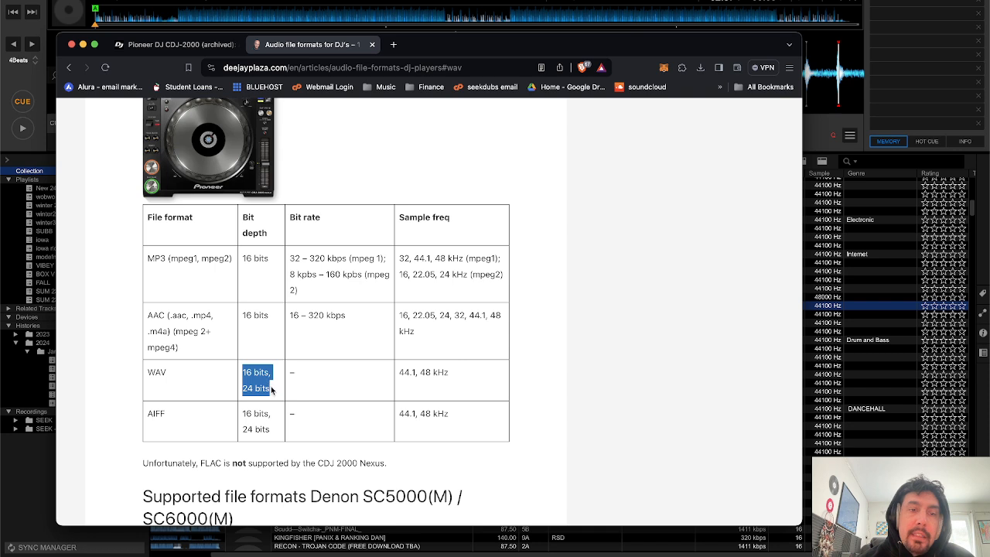
left_click_drag(448, 372, 400, 368)
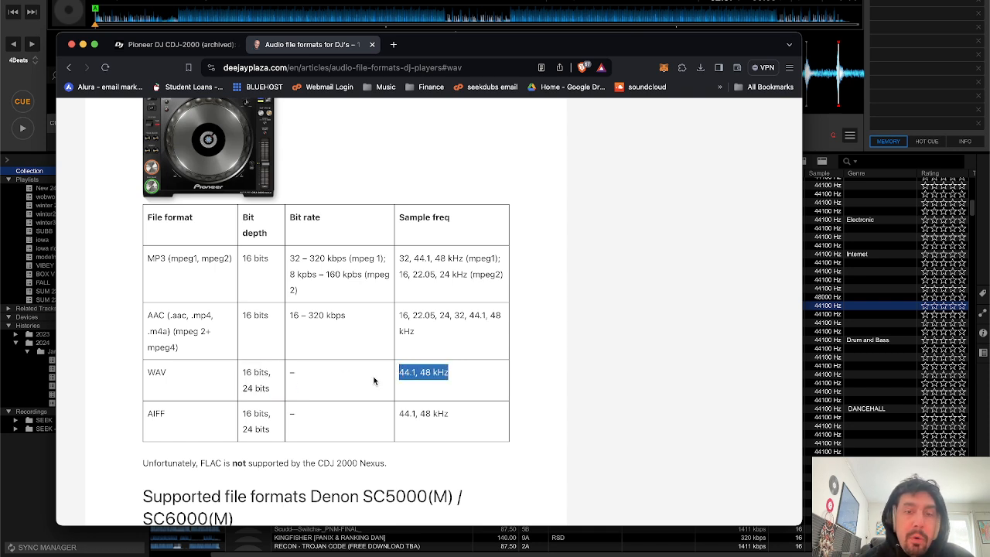
left_click(372, 378)
mouse_move(312, 374)
left_mouse_down()
mouse_move(285, 373)
mouse_move(310, 372)
left_mouse_up()
left_click(293, 373)
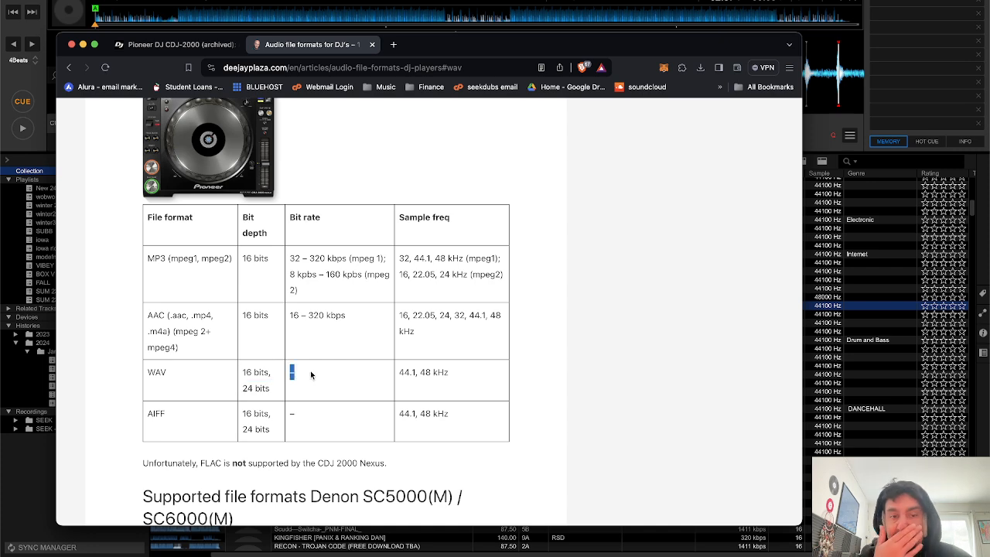
Switch to rekordbox, sort the collection by bitrate in ascending and descending order, and clear the sorting
key("super+Tab")
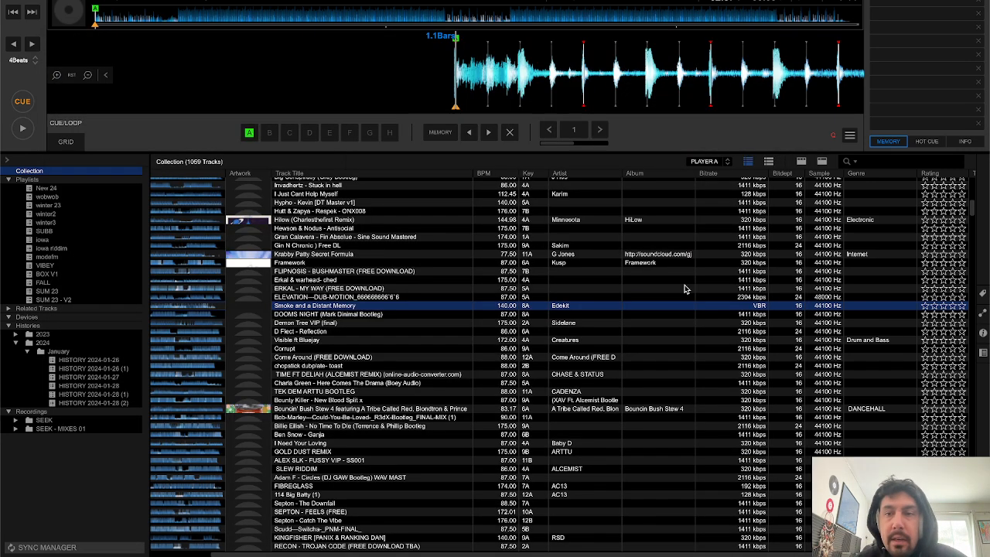
left_click(723, 174)
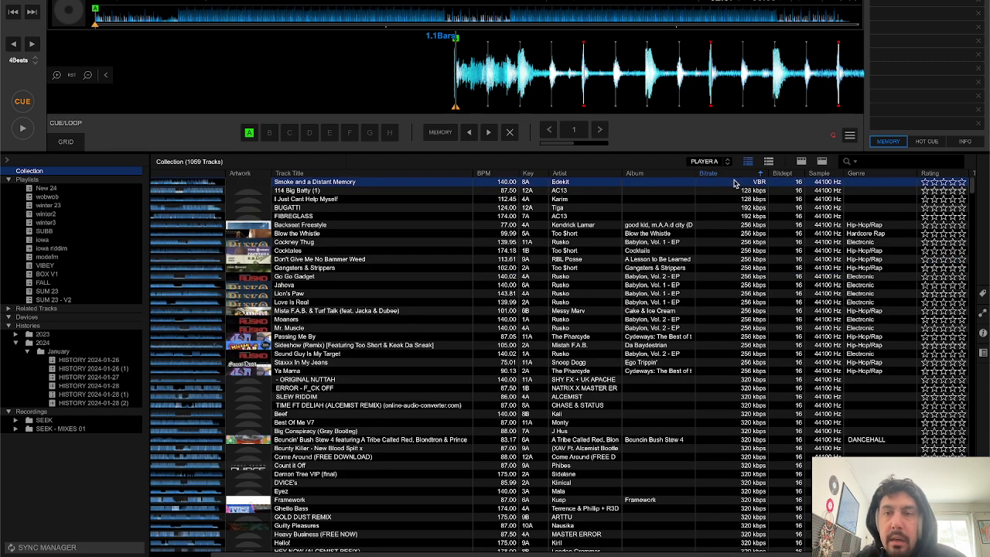
right_click(732, 175)
left_click(771, 209)
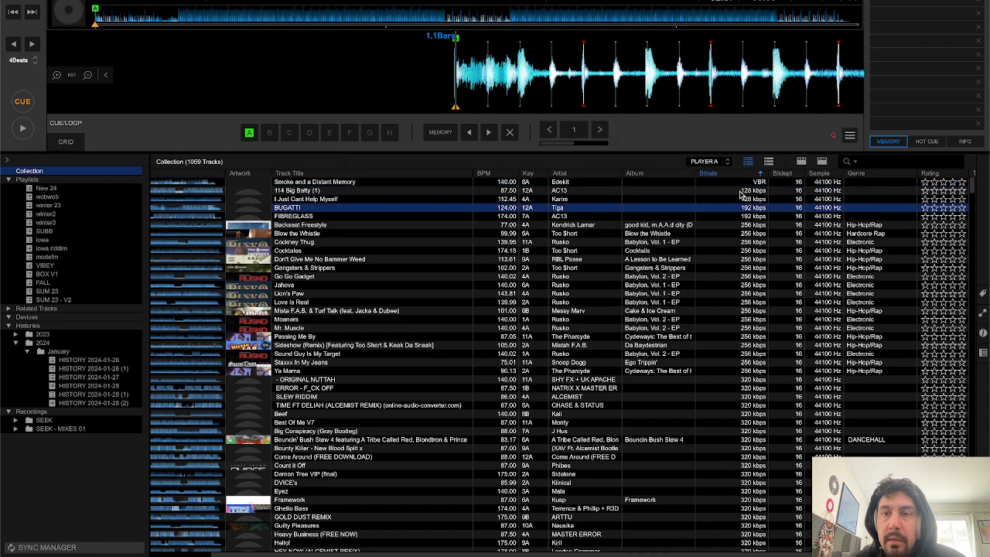
right_click(731, 177)
left_click(747, 174)
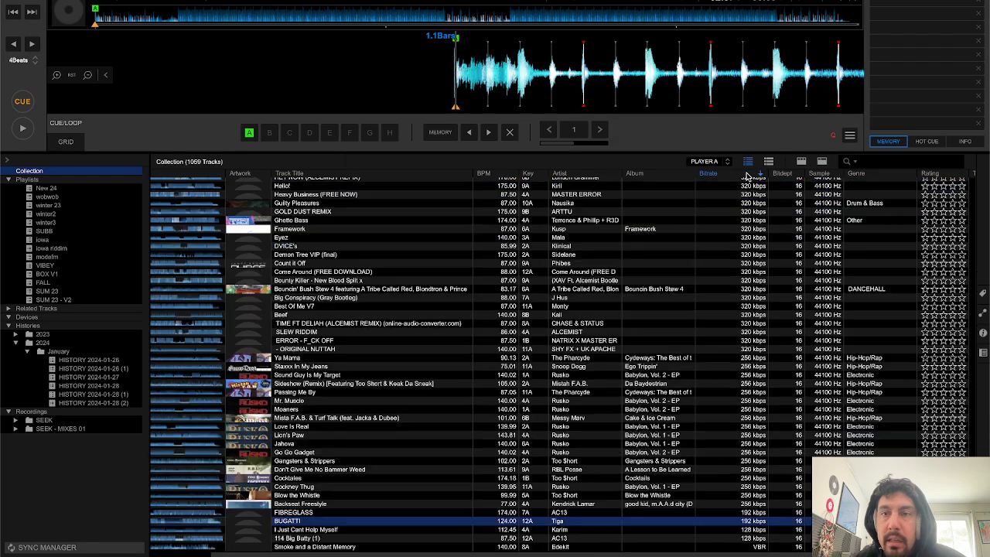
left_click(739, 175)
Browse the collection's bitrate and bit depth values and select the VBR track "Smoke and a Distant Memory"
scroll(742, 258, "up", 20)
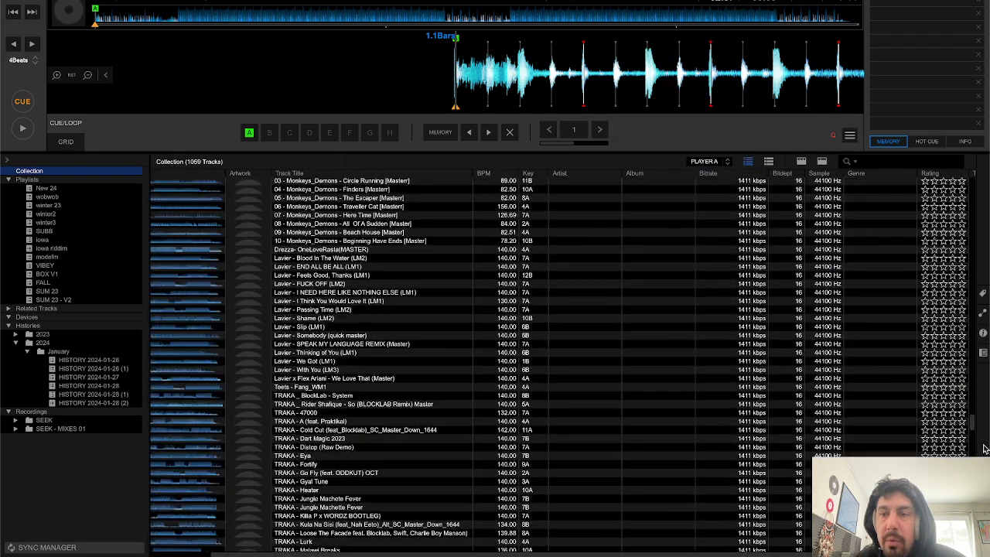
left_click_drag(973, 428, 973, 415)
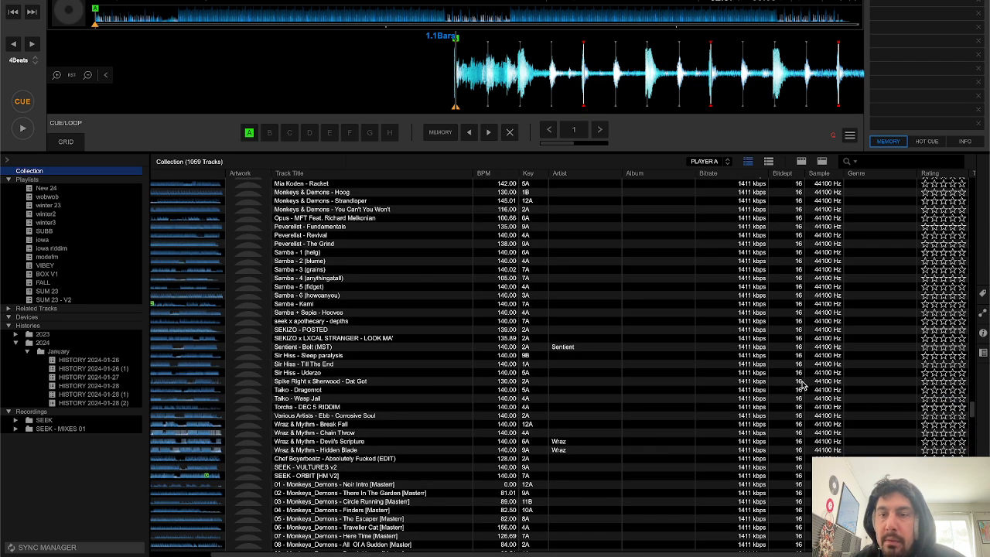
left_click_drag(973, 410, 974, 476)
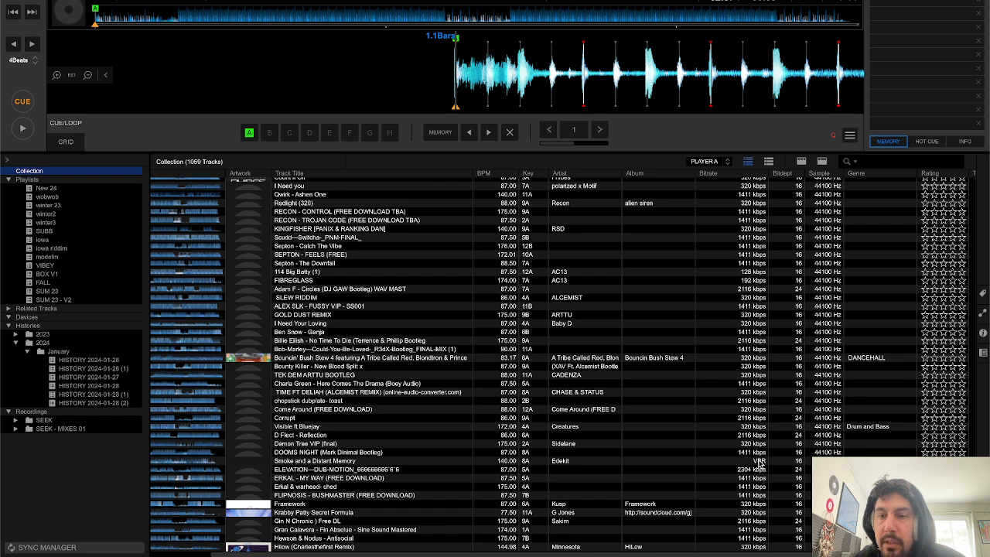
left_click(760, 462)
scroll(628, 468, "down", 1)
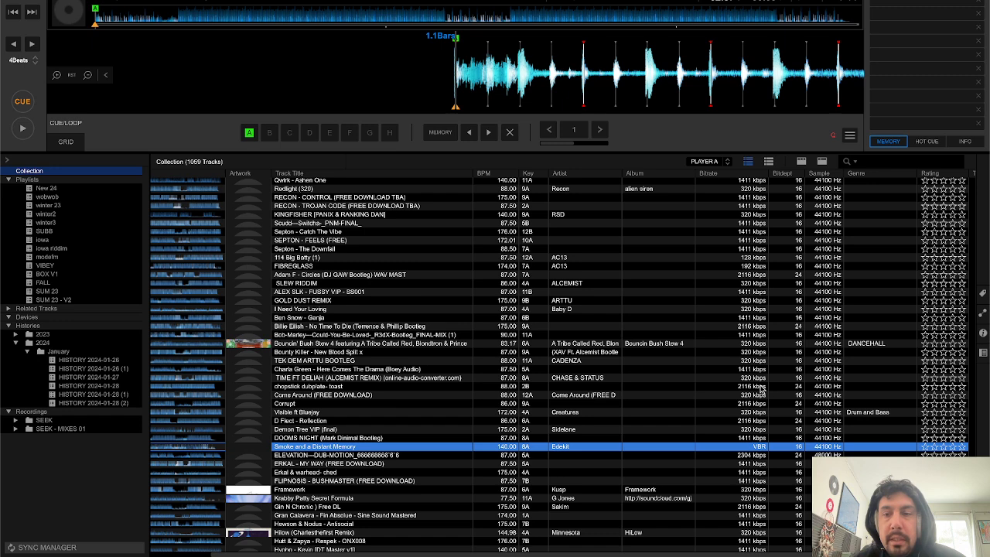
Compare the bitrates of the neighbouring tracks "ALEX SLK - FUSSY VIP - SS001" and "SLEW RIDDIM"
left_click(749, 293)
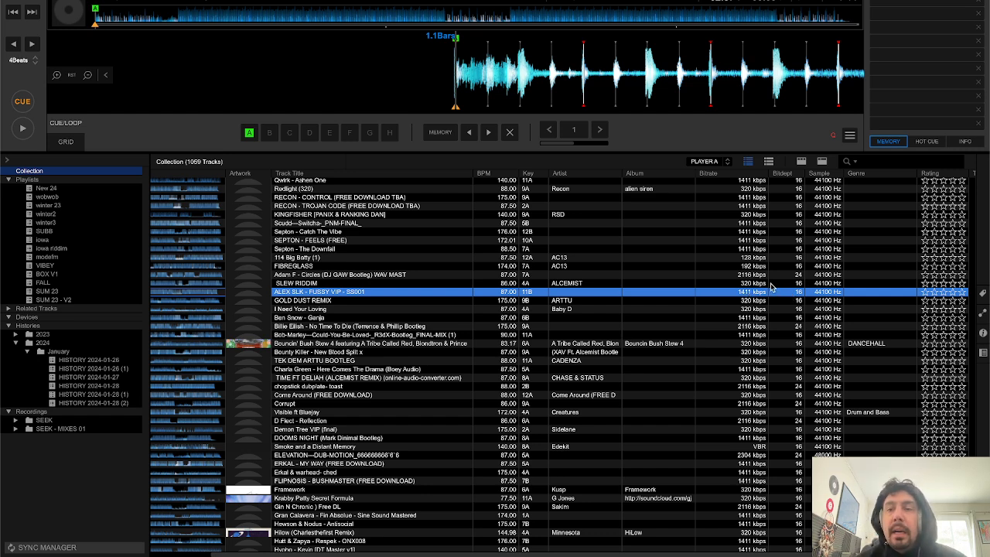
left_click(770, 285)
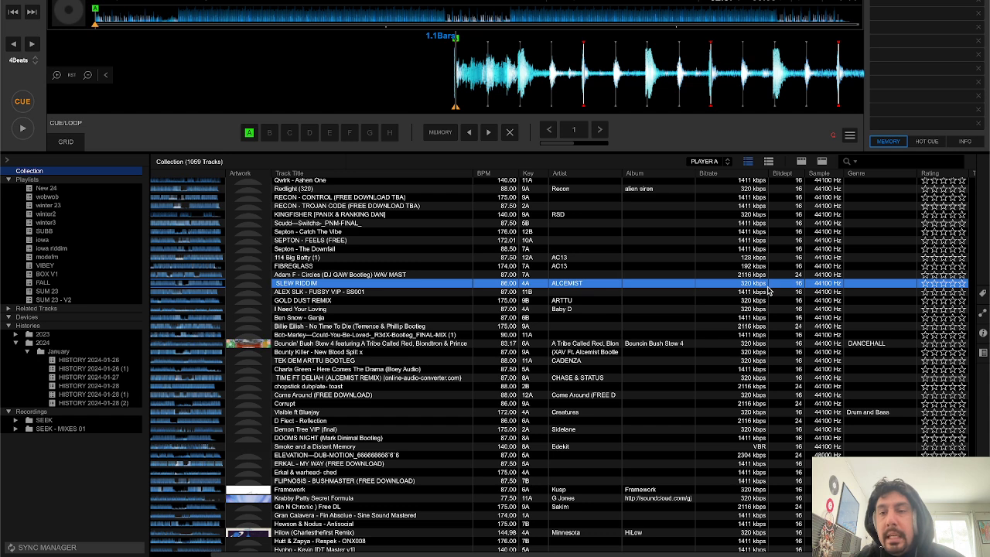
left_click(760, 293)
left_click(760, 286)
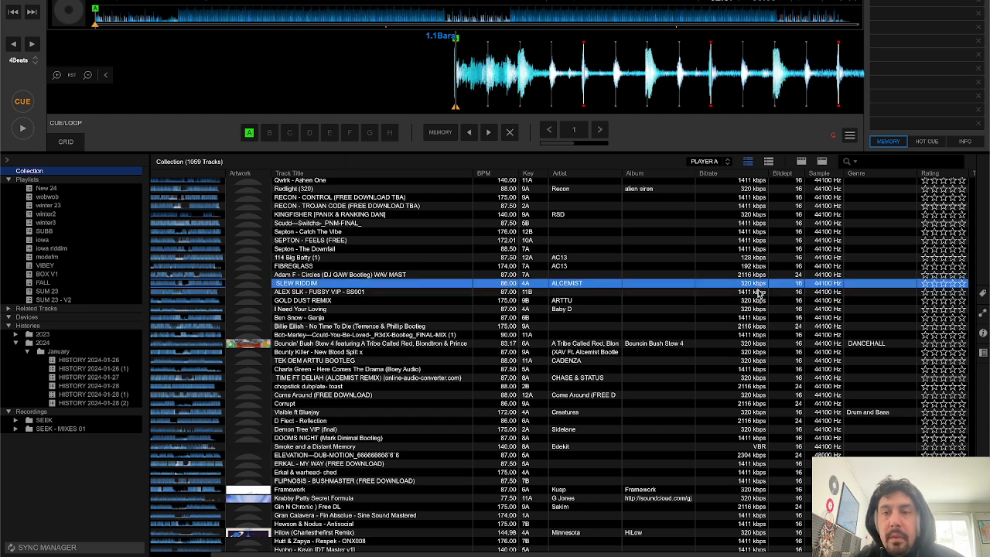
left_click(760, 292)
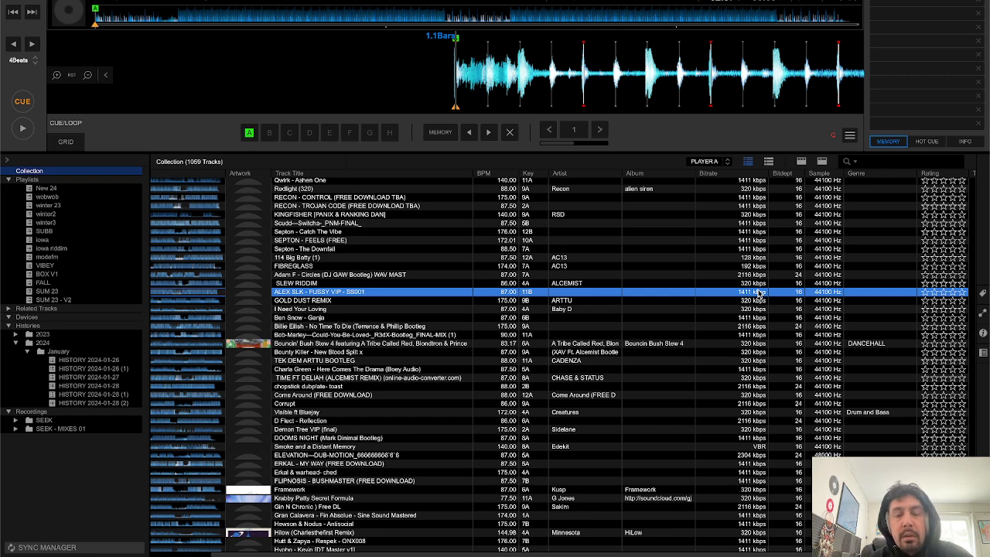
Switch to Adobe Media Encoder to view its watch folders, and open the _Input folder in Finder
key("super+Tab")
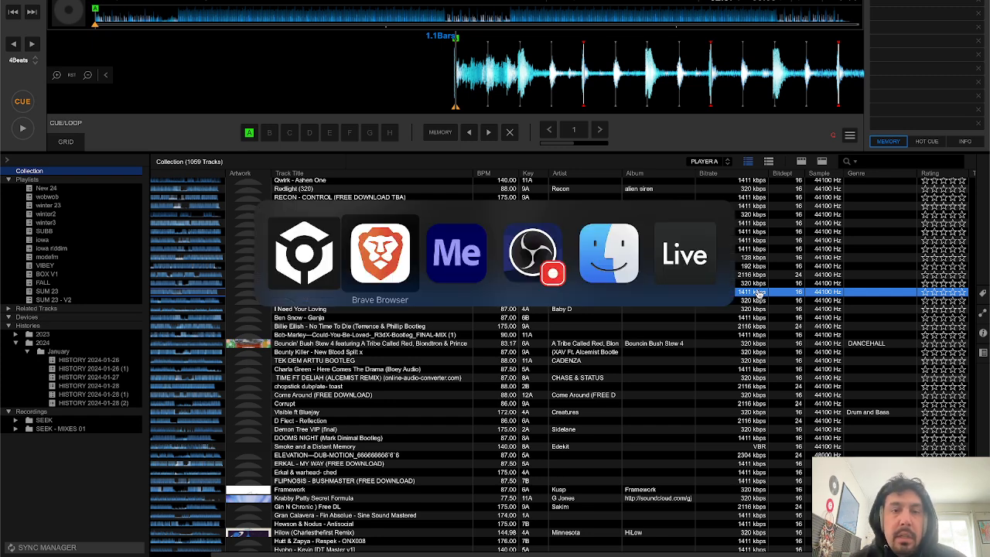
key("super+Tab")
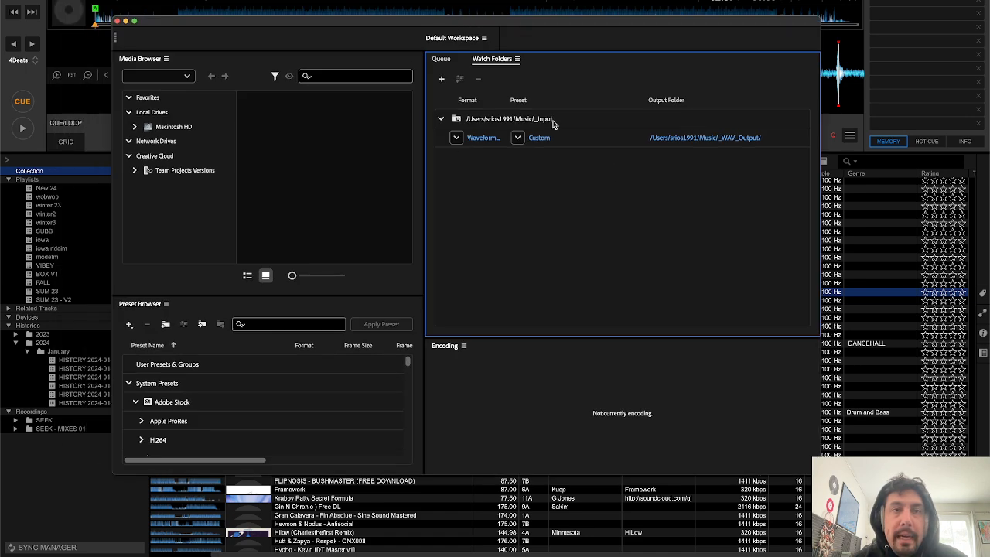
key("super+Tab")
key("super+Tab")
key("super+Tab")
key("super+Tab")
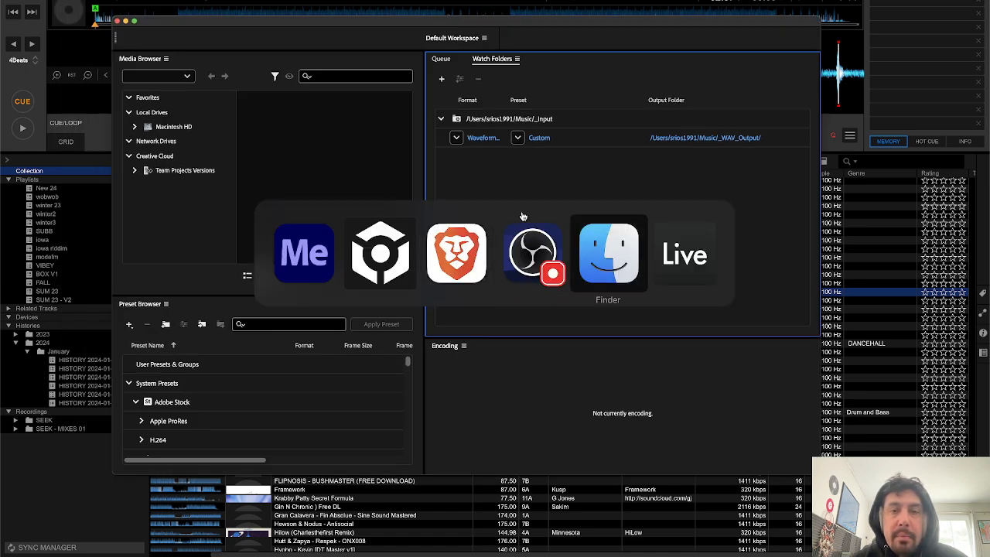
left_click_drag(526, 139, 514, 202)
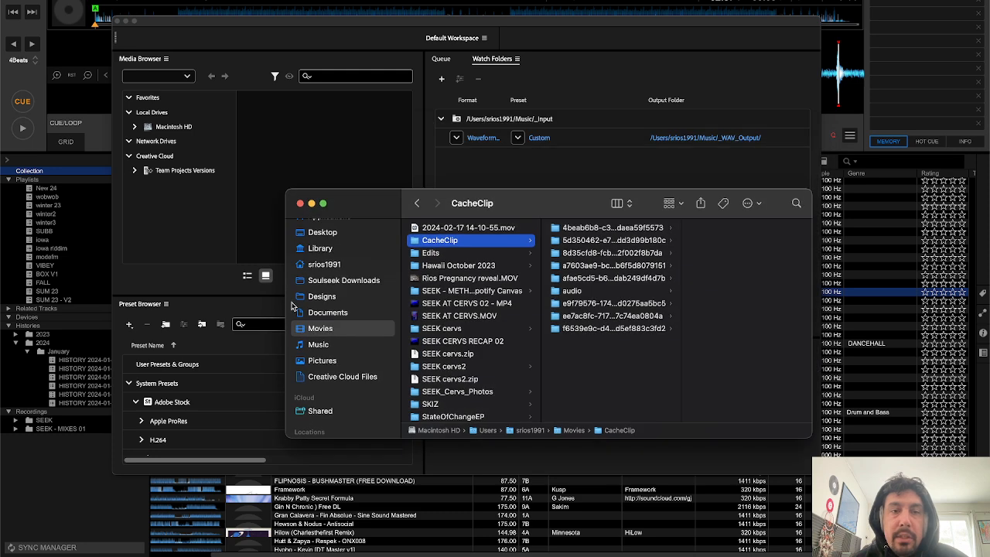
scroll(292, 307, "up", 2)
left_click(339, 254)
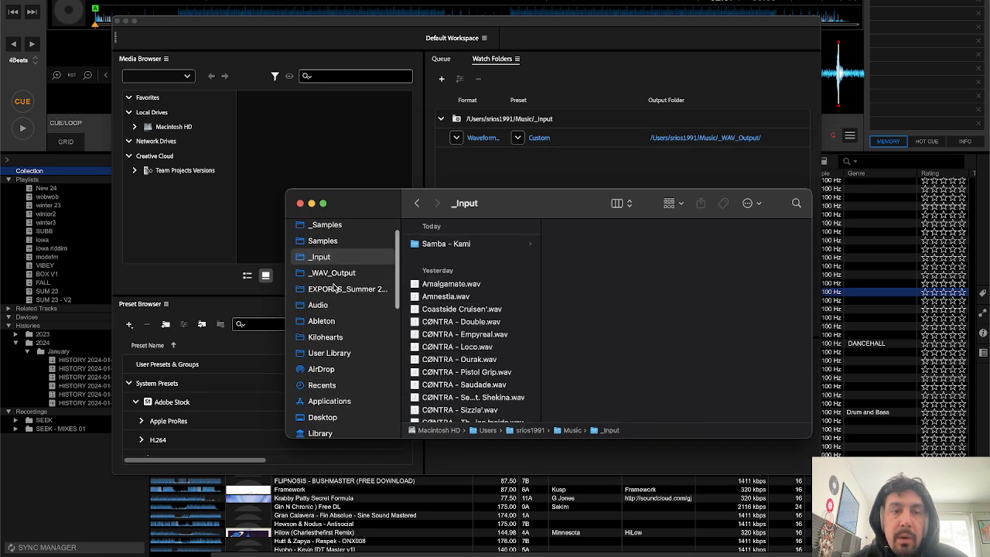
Create a new folder named INPUT__ on the Desktop
scroll(334, 287, "up", 2)
scroll(336, 402, "down", 3)
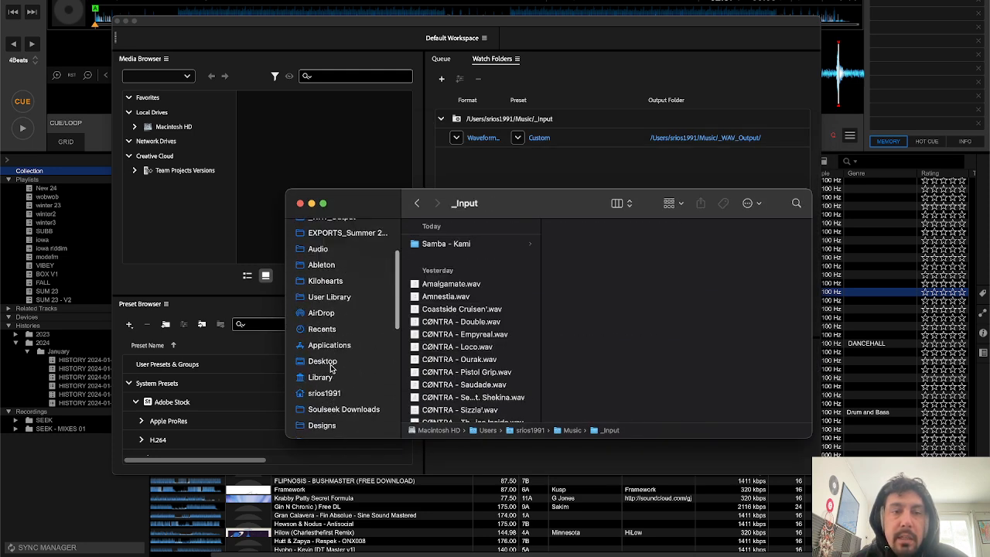
left_click(331, 363)
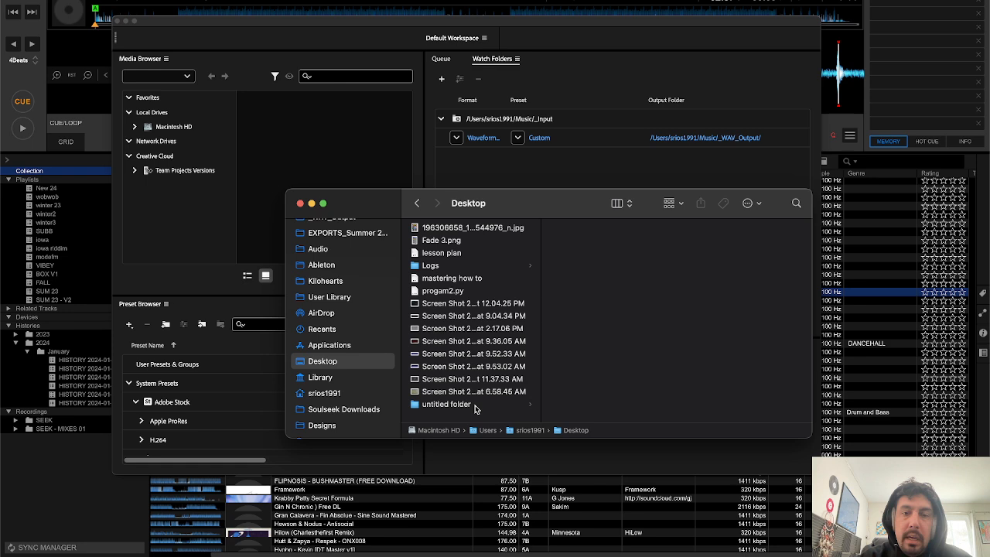
left_click(475, 406)
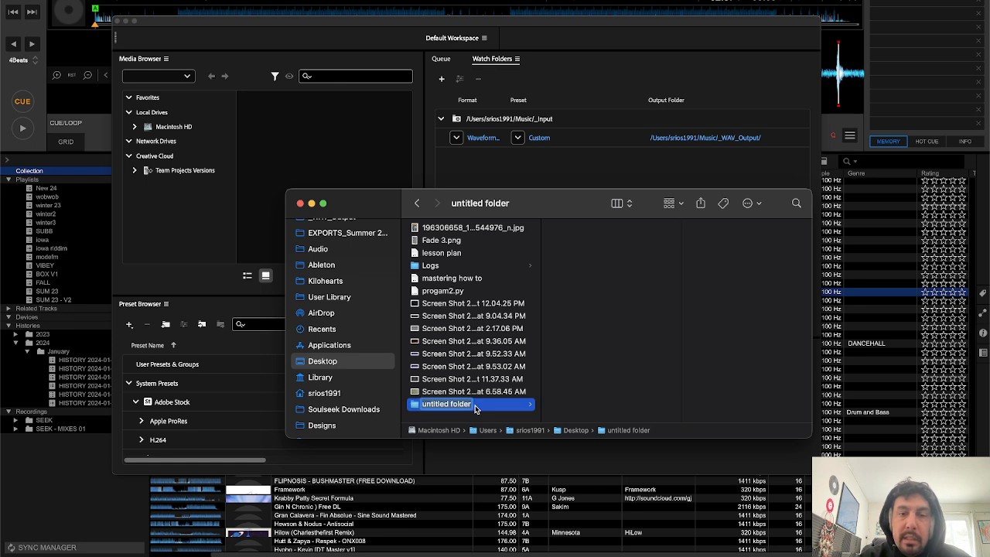
type("INP")
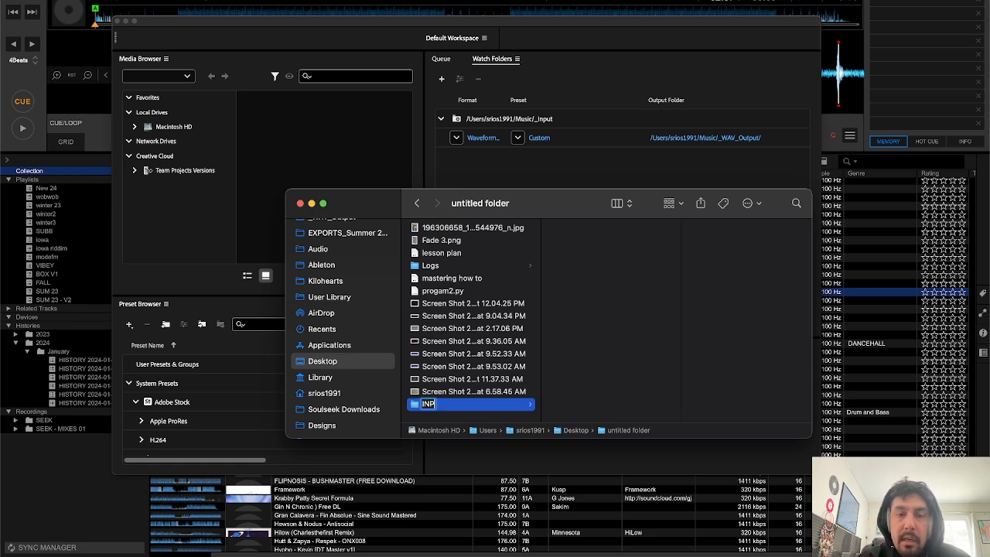
type("UT_")
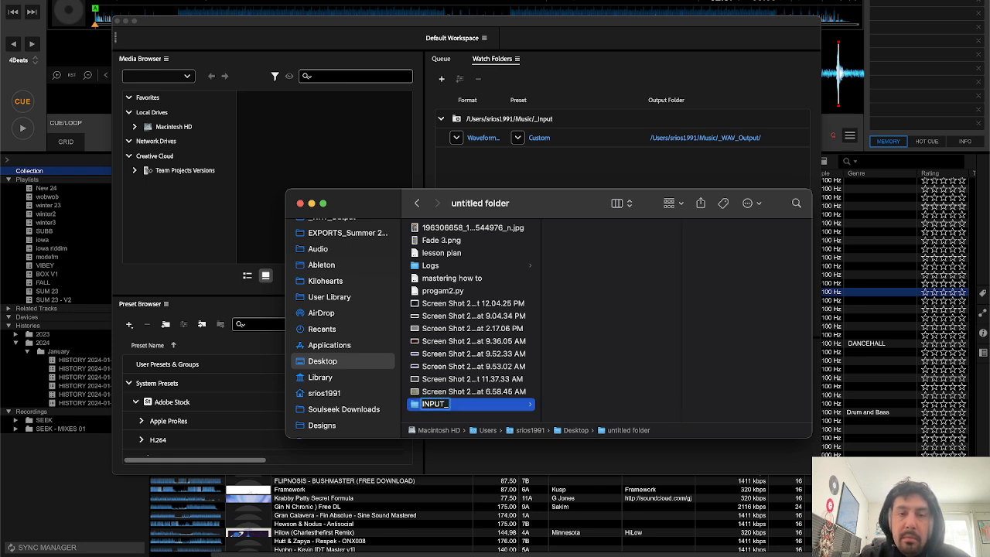
key("Return")
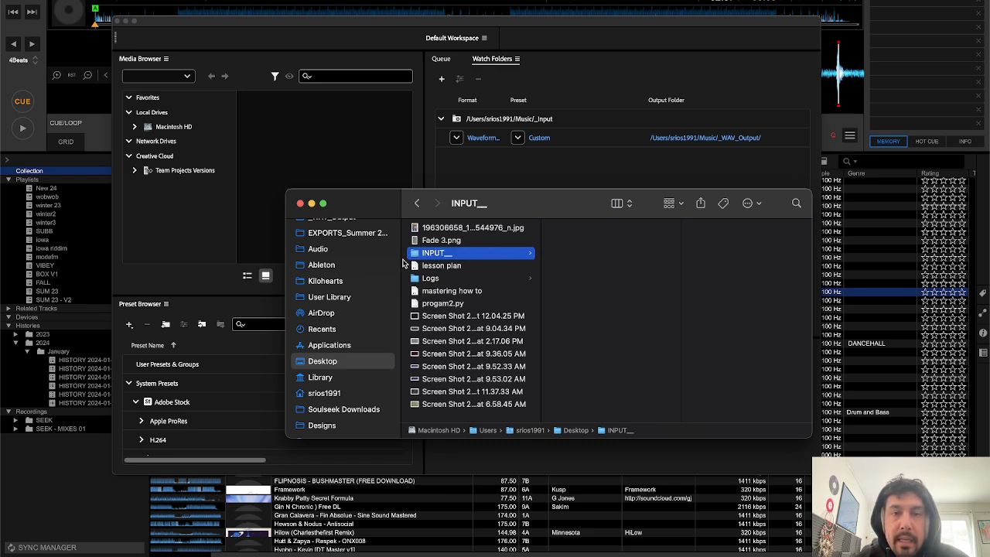
Open EXPORTS_Summer 2023 in a second Finder tab and place bonko.wav from it into the Desktop's INPUT__ folder
key("super+t")
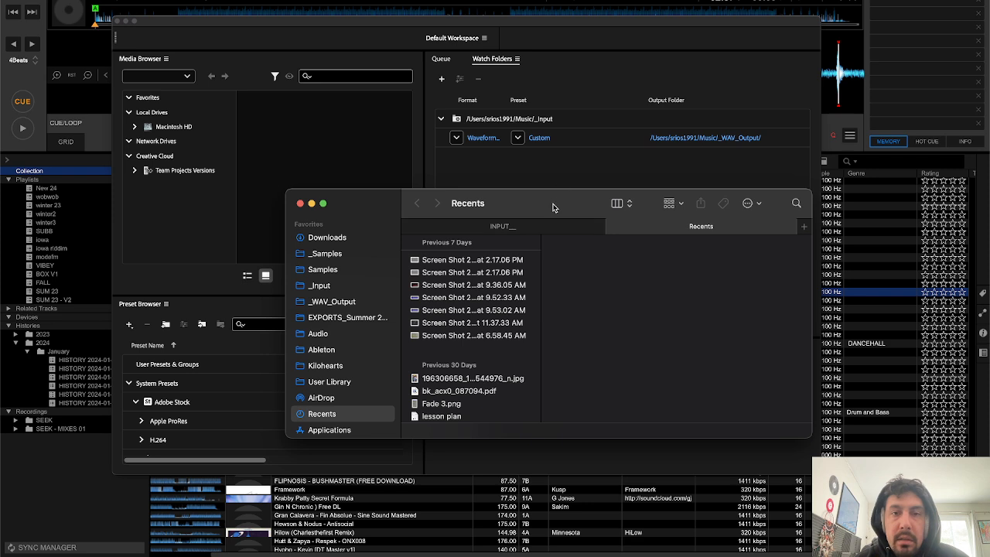
left_click(338, 318)
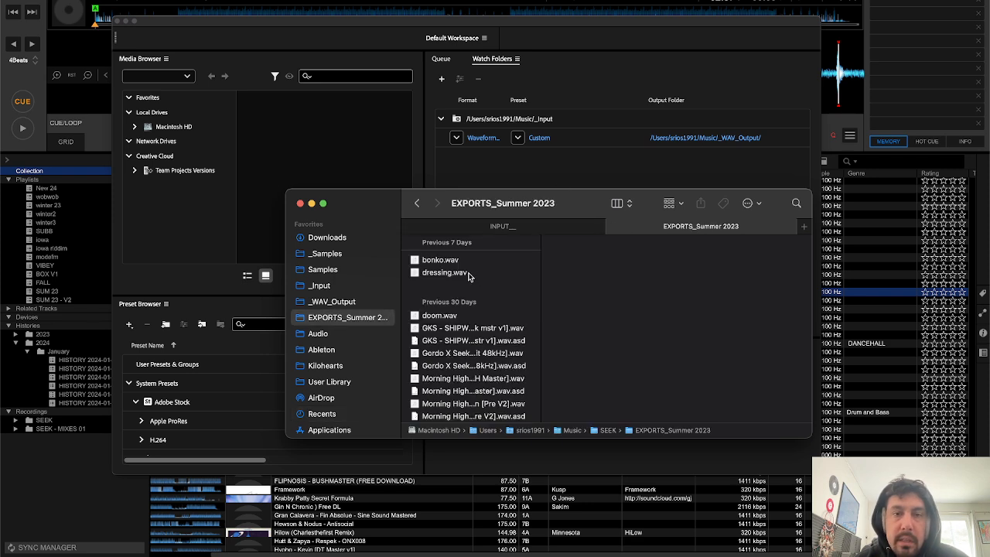
left_click(451, 260)
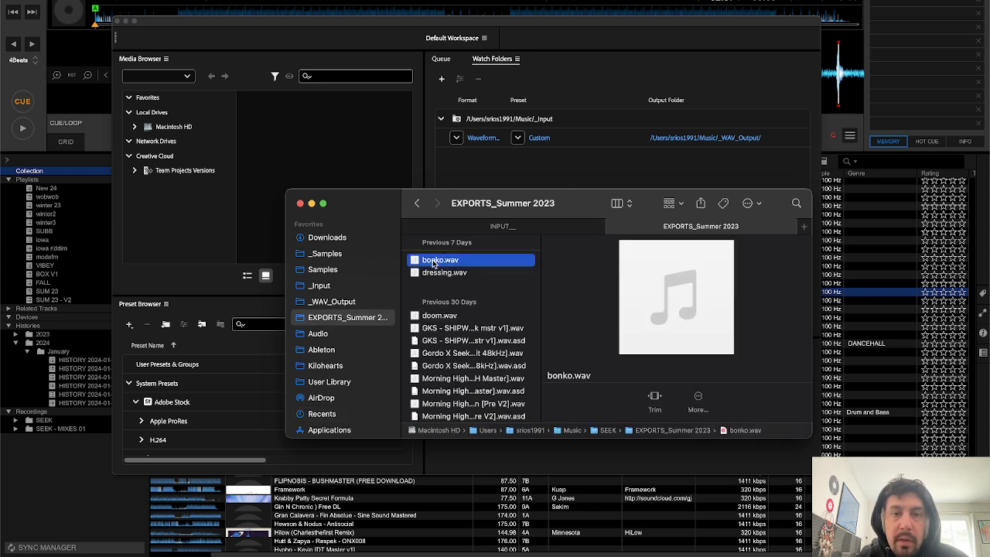
left_click_drag(433, 263, 459, 276)
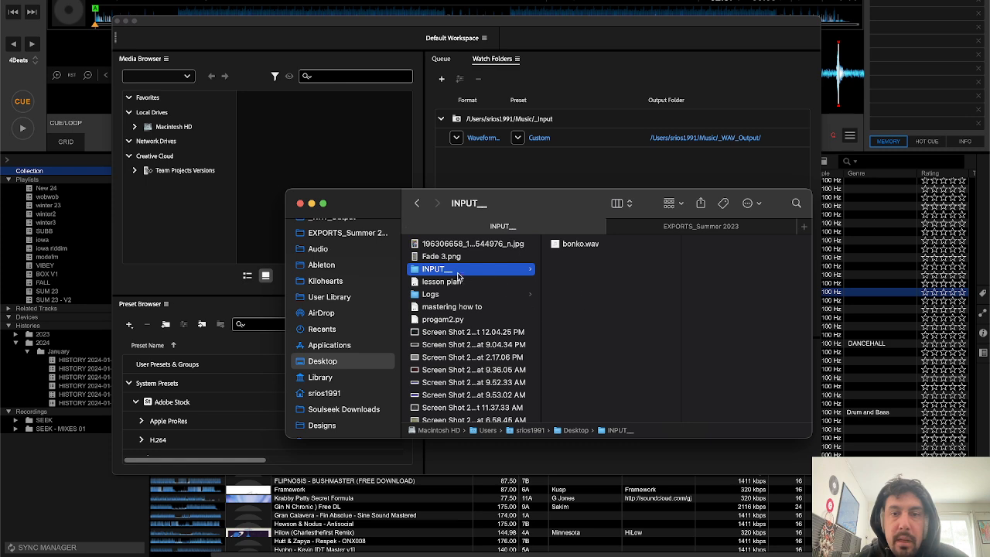
Switch to Adobe Media Encoder and add the Desktop's INPUT__ folder as a watch folder
left_click(517, 179)
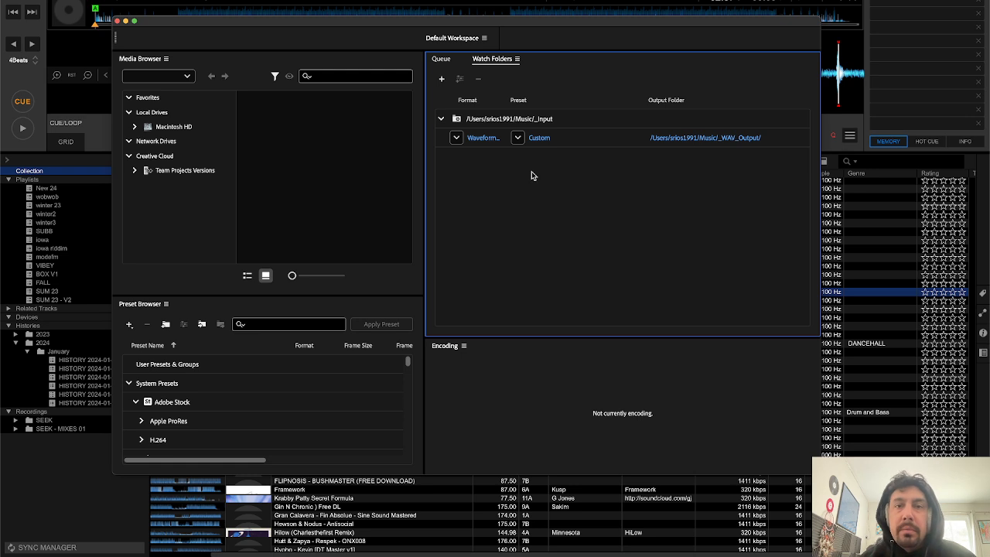
left_click(444, 80)
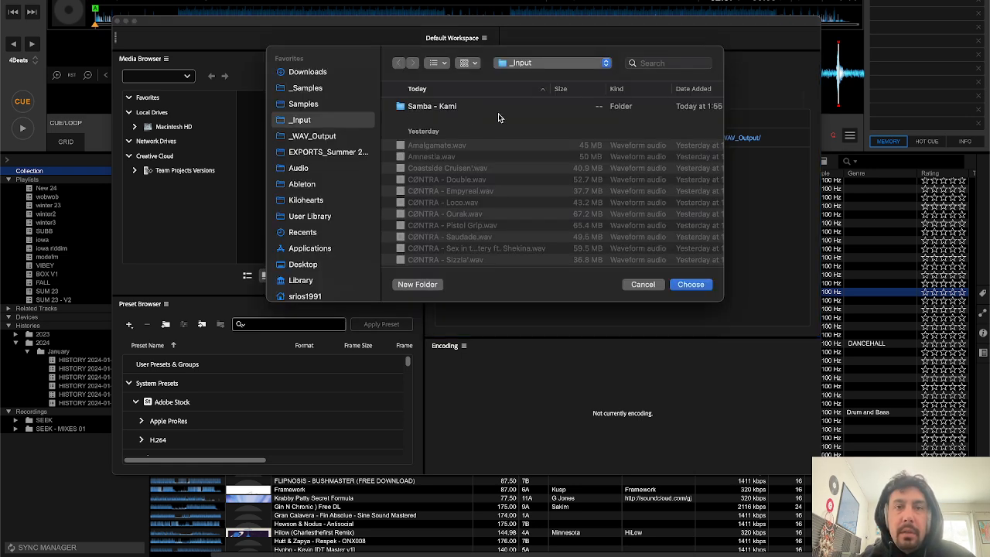
scroll(329, 206, "down", 3)
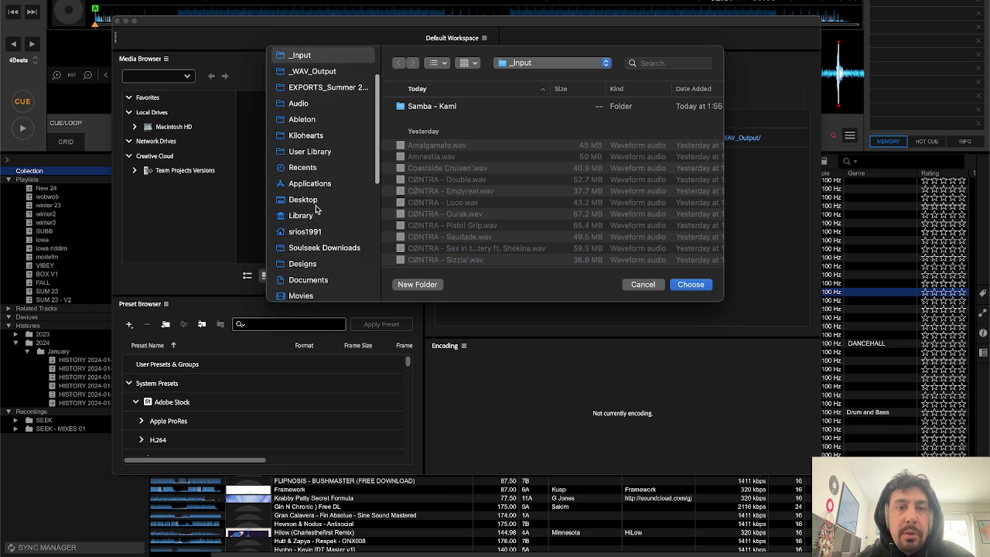
left_click(316, 202)
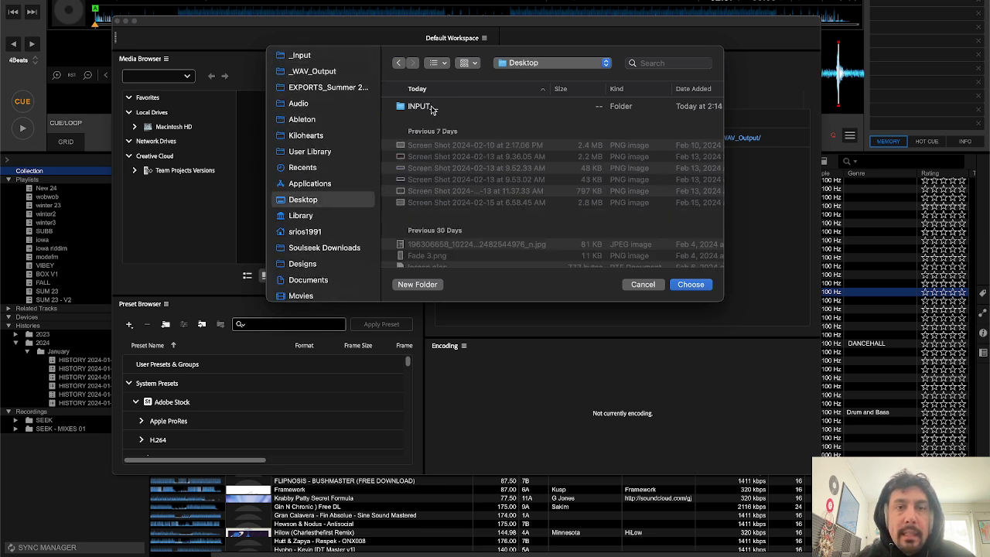
left_click(432, 107)
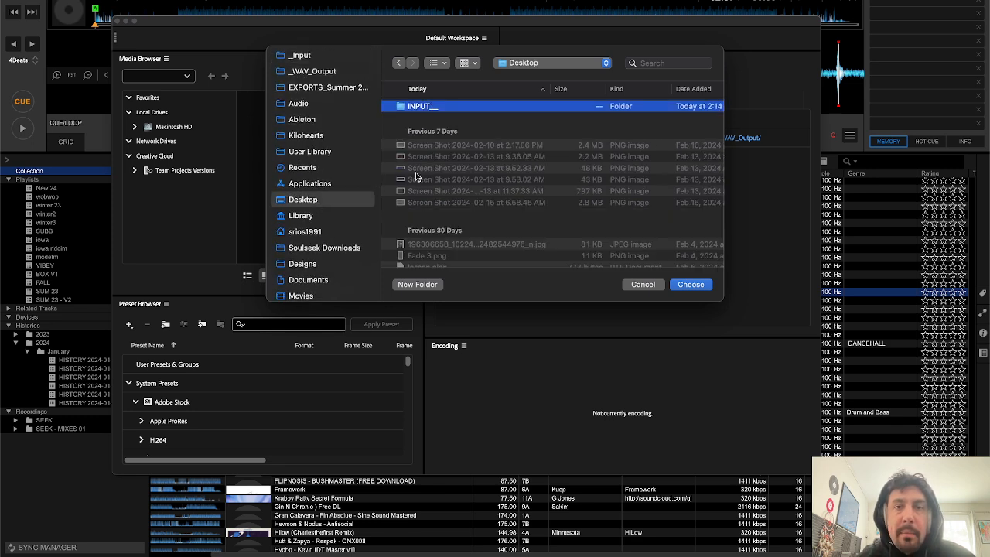
left_click(690, 285)
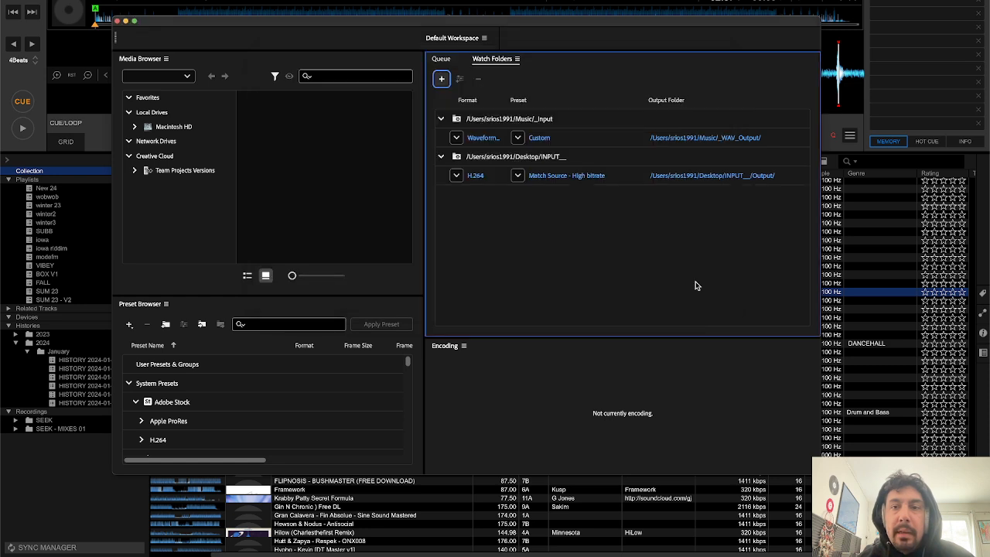
Set the INPUT__ watch folder's export format to Waveform Audio with a 44100 Hz sample rate
left_click(475, 174)
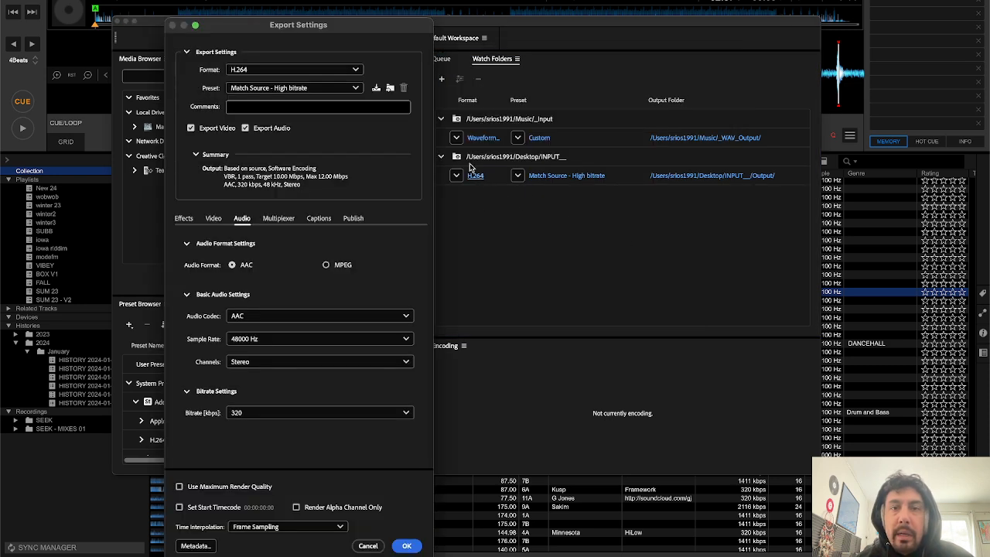
left_click(285, 69)
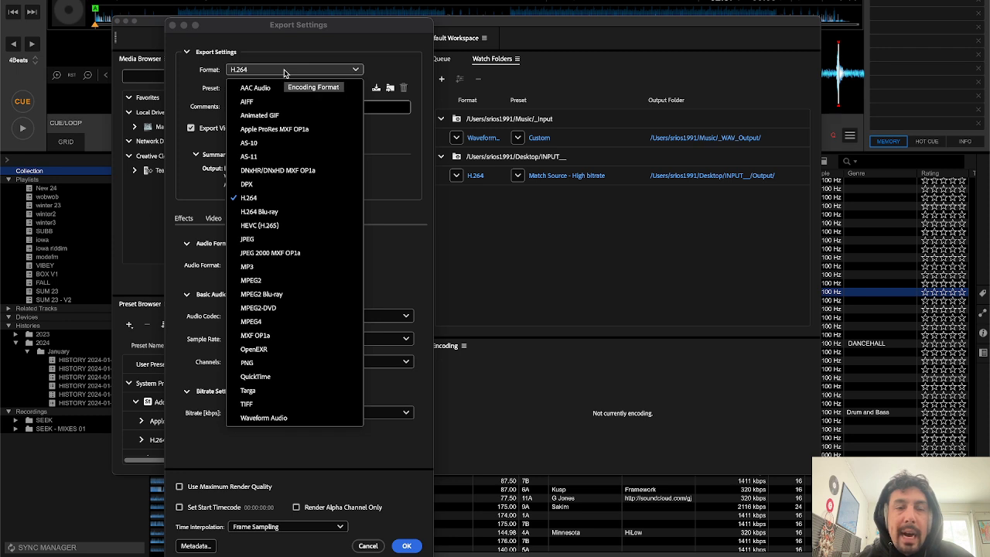
left_click(285, 69)
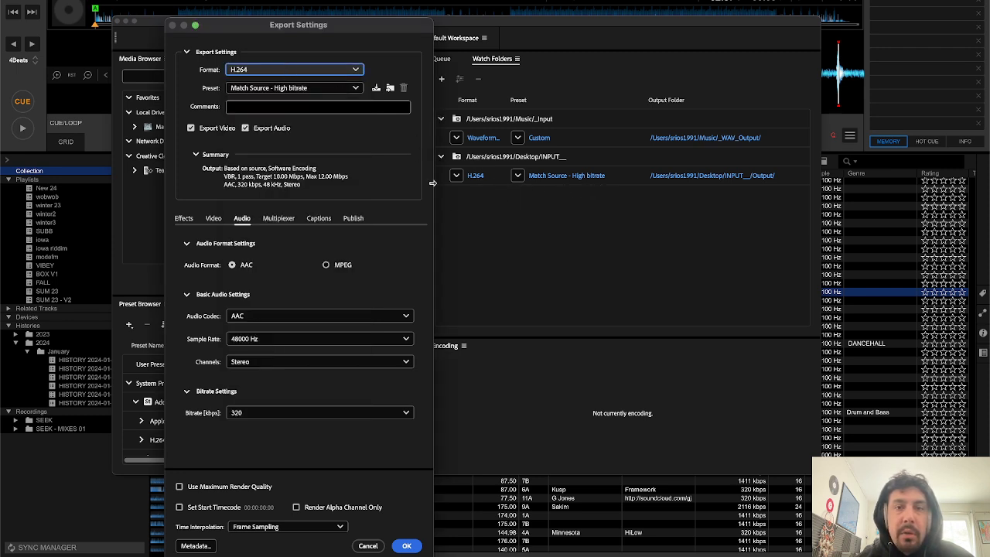
left_click(249, 70)
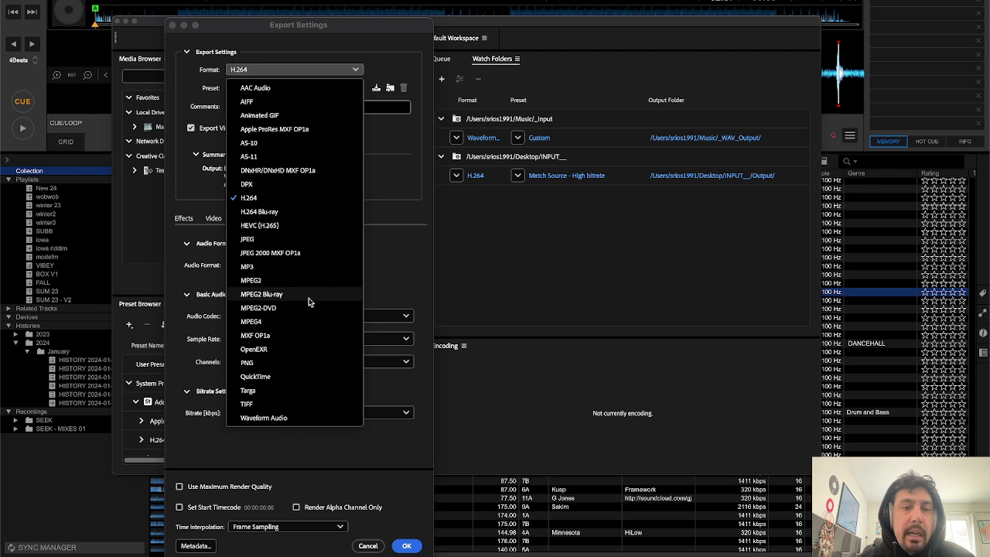
left_click(281, 417)
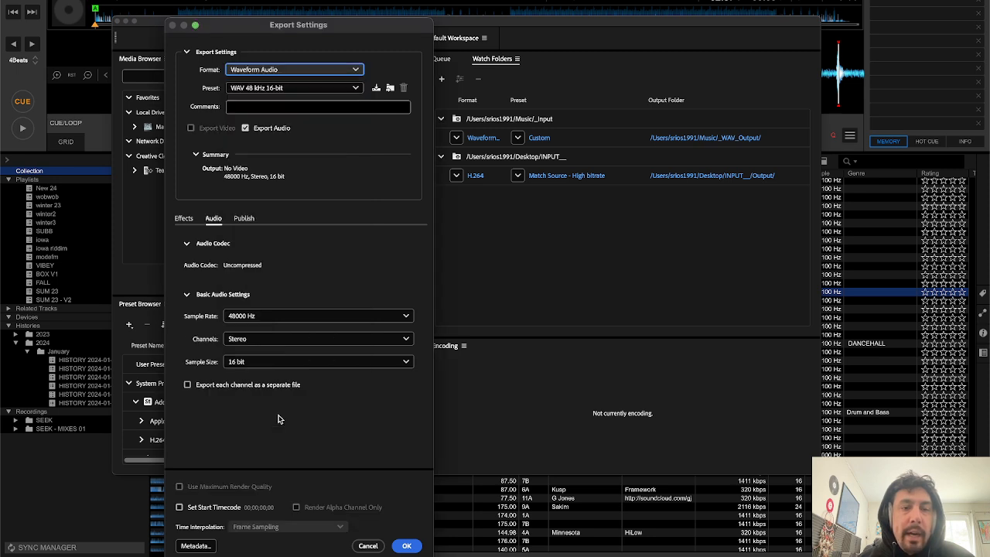
left_click(267, 317)
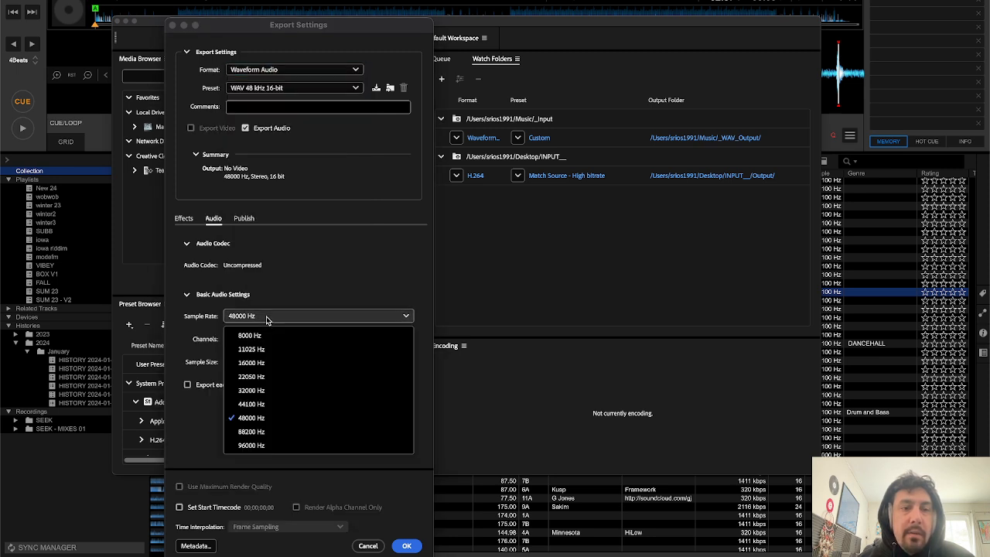
left_click(263, 406)
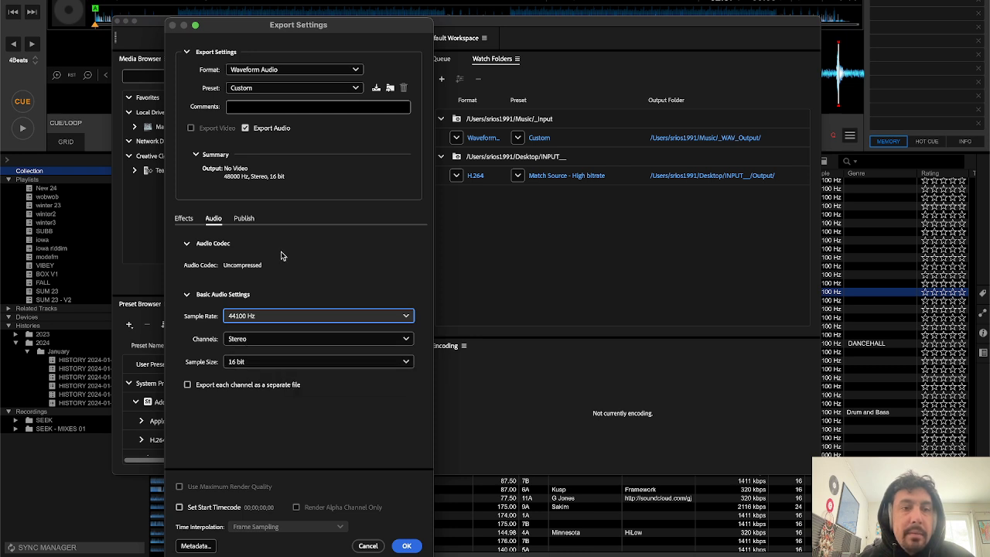
left_click(406, 546)
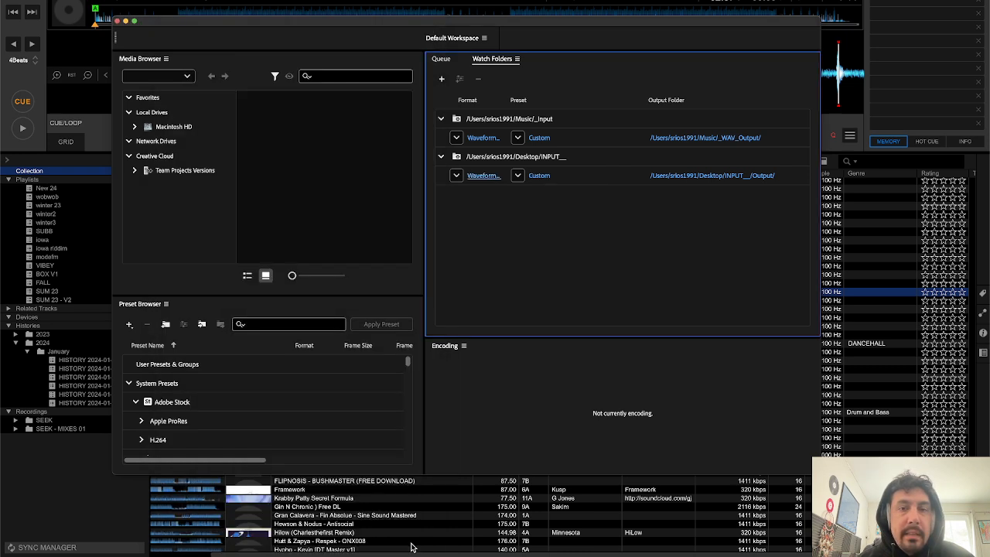
Create an OUTPUT__ folder on the Desktop and set it as the INPUT__ watch folder's output location
left_click(692, 175)
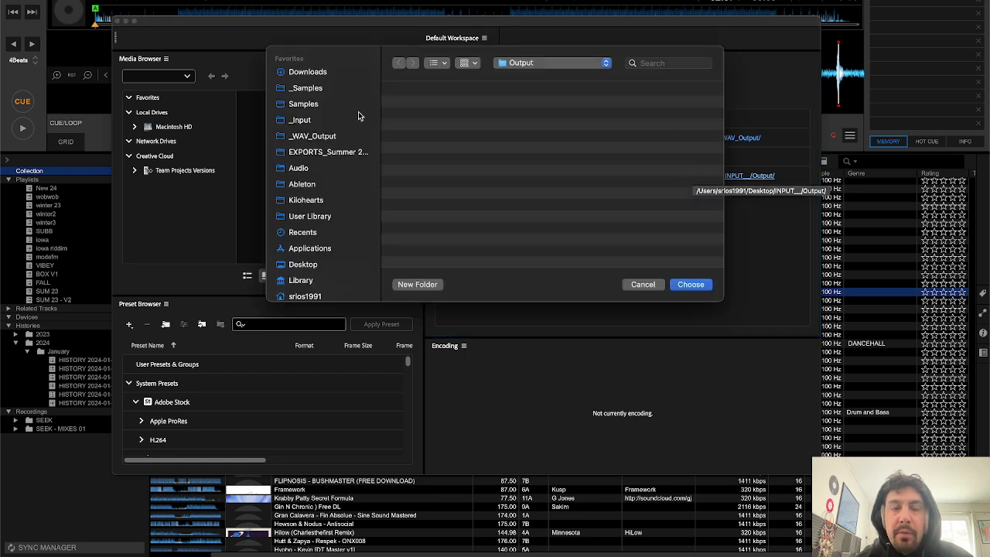
scroll(313, 259, "down", 1)
left_click(312, 250)
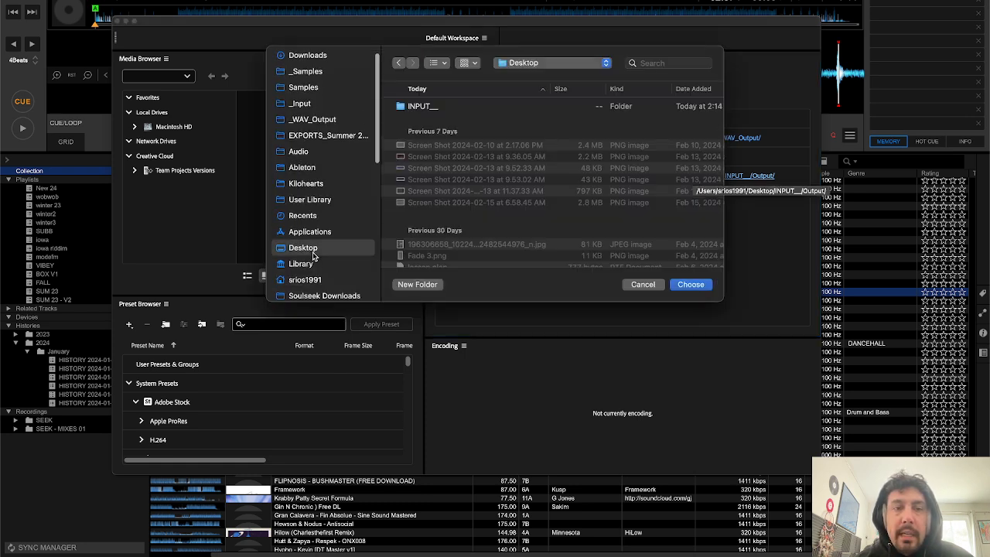
key("super+shift+n")
type("OUT")
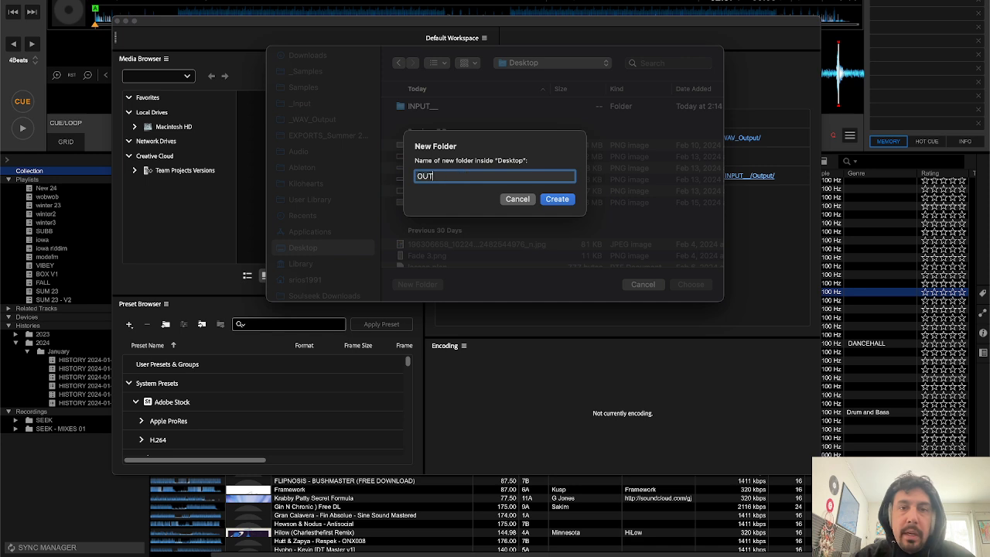
type("PUT__")
key("Return")
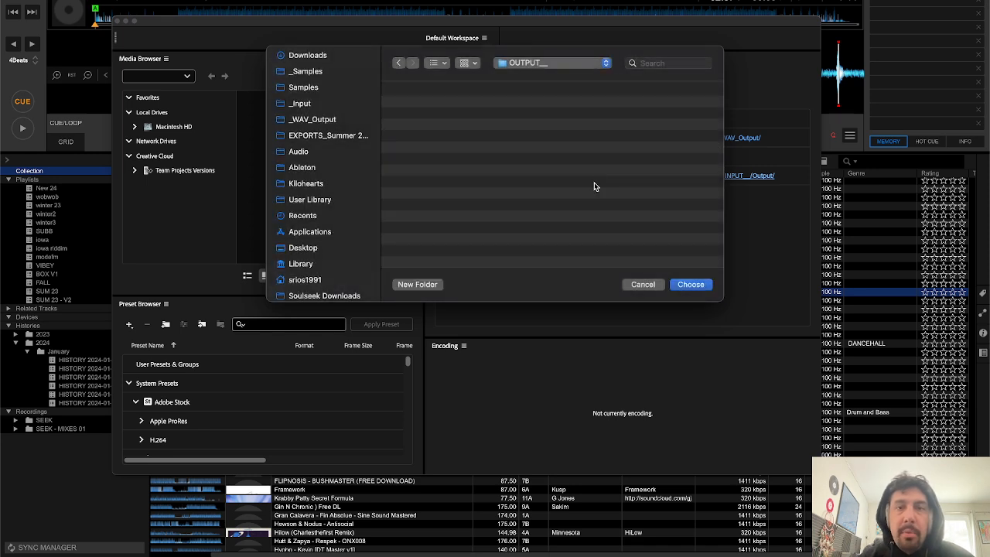
left_click(691, 284)
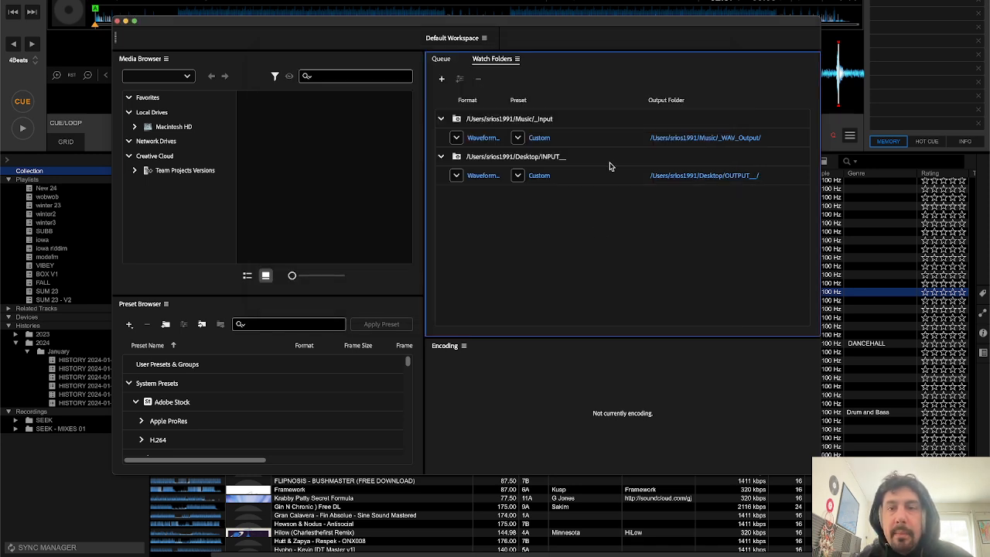
left_click(588, 160)
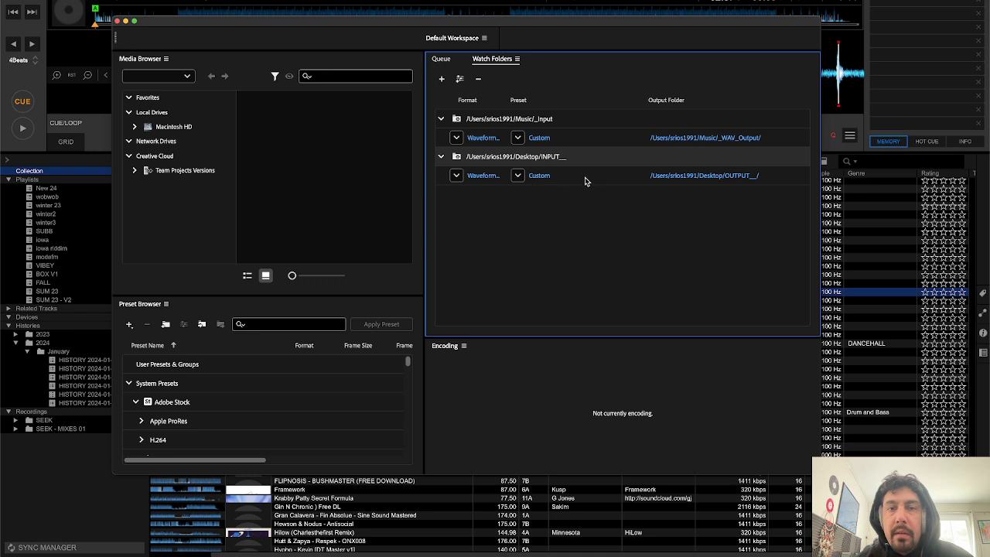
Check the bonko.wav entry in the encoding queue and turn on Auto-Encode Watch Folders
left_click(443, 61)
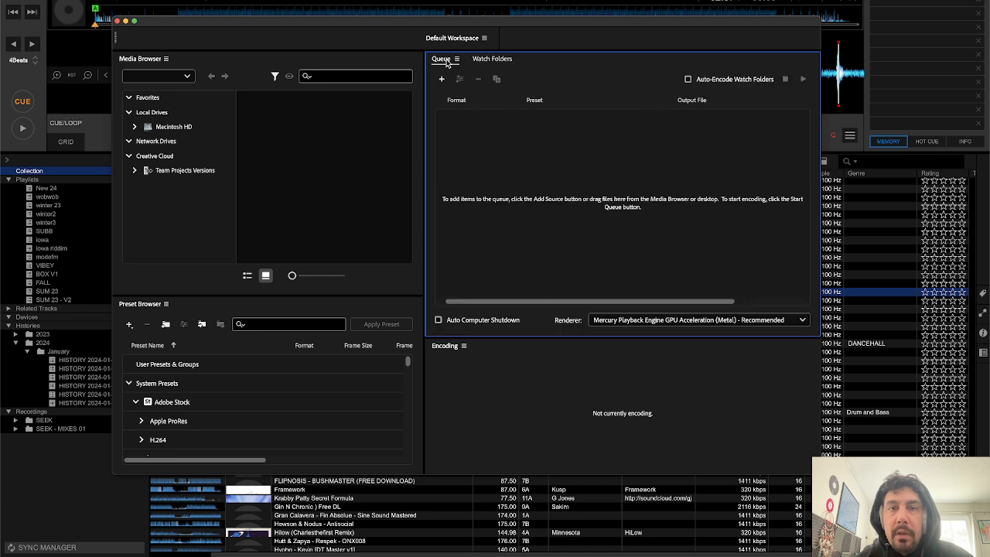
key("super+Tab")
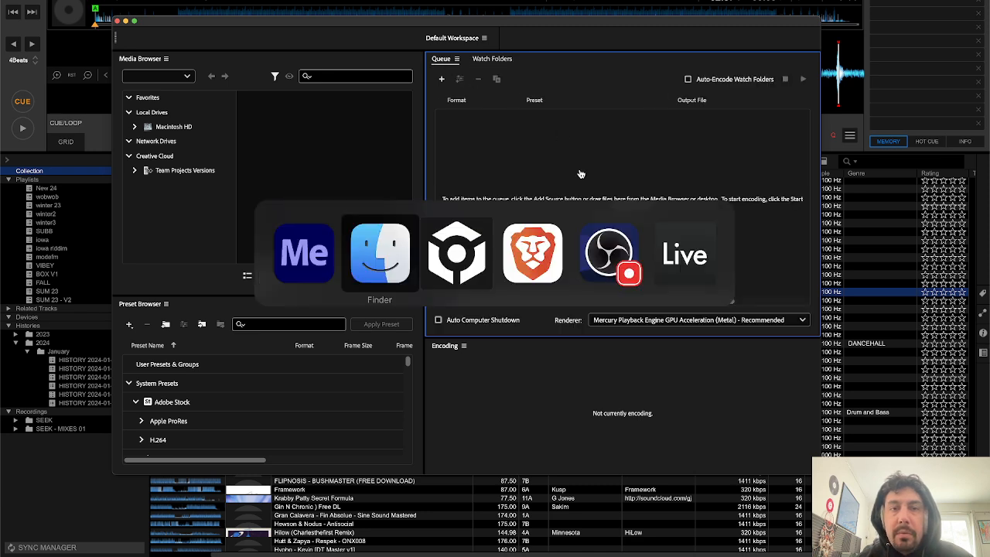
left_click(568, 173)
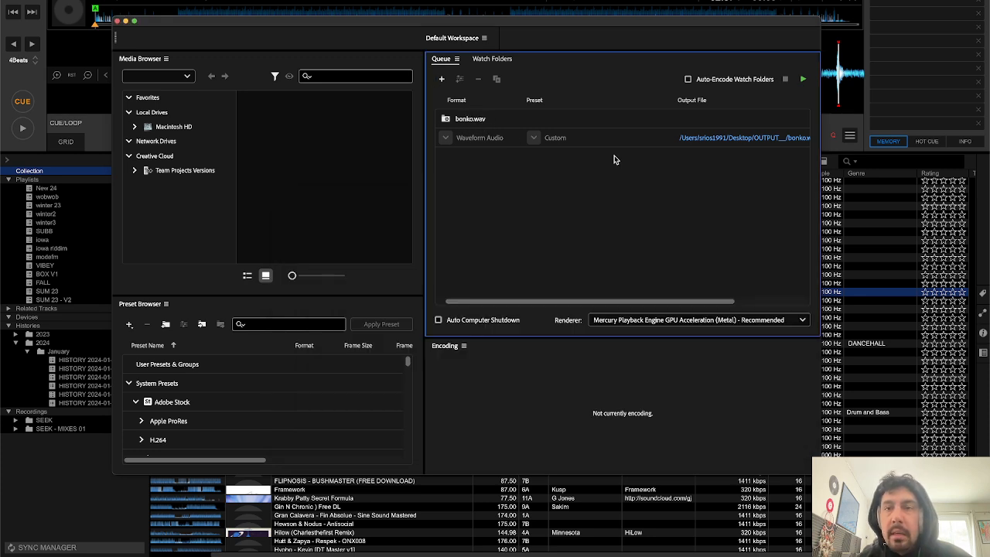
scroll(614, 160, "right", 5)
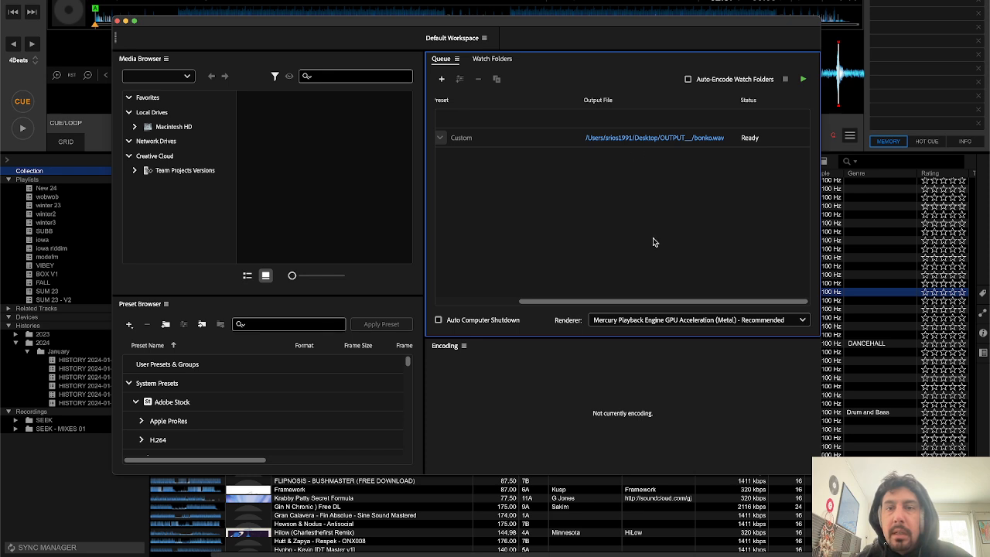
left_click_drag(644, 301, 531, 301)
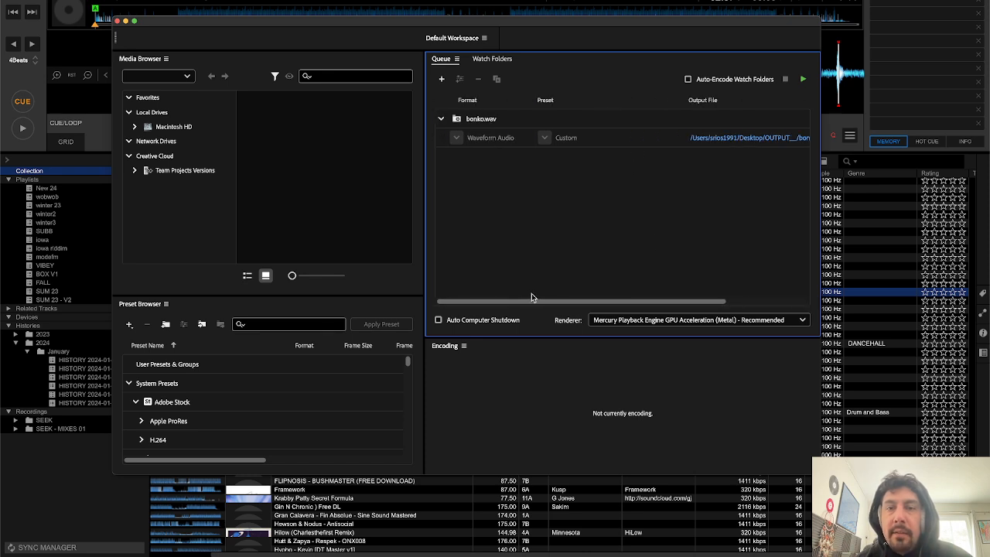
left_click(687, 80)
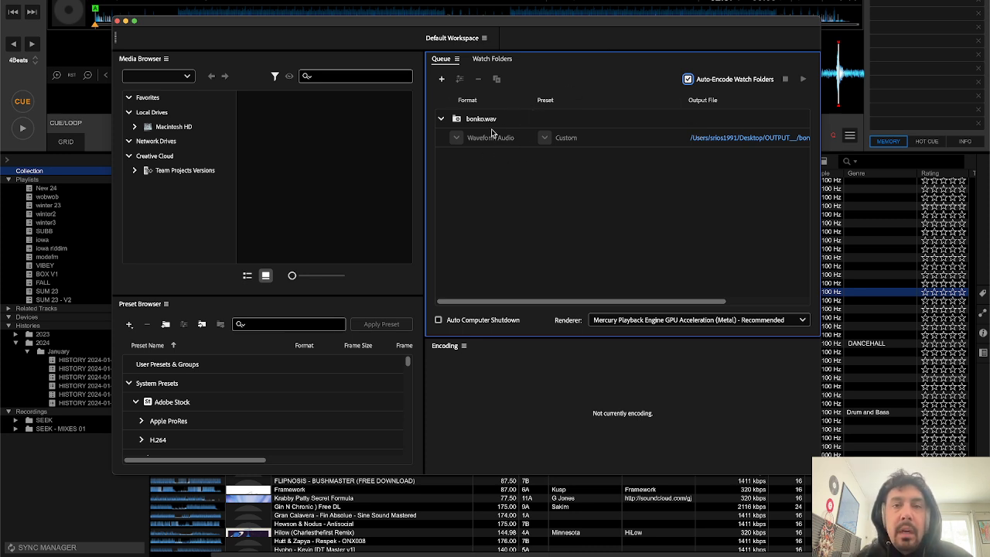
Switch to Finder, place dressing.wav from EXPORTS_Summer 2023 into the Desktop's INPUT__ folder, and return to Adobe Media Encoder
key("super+Tab")
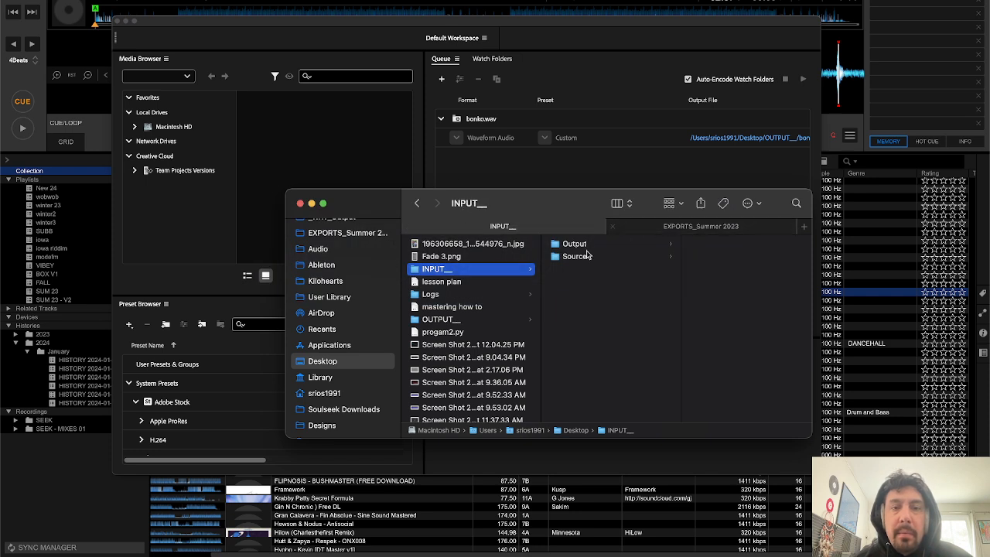
left_click(730, 229)
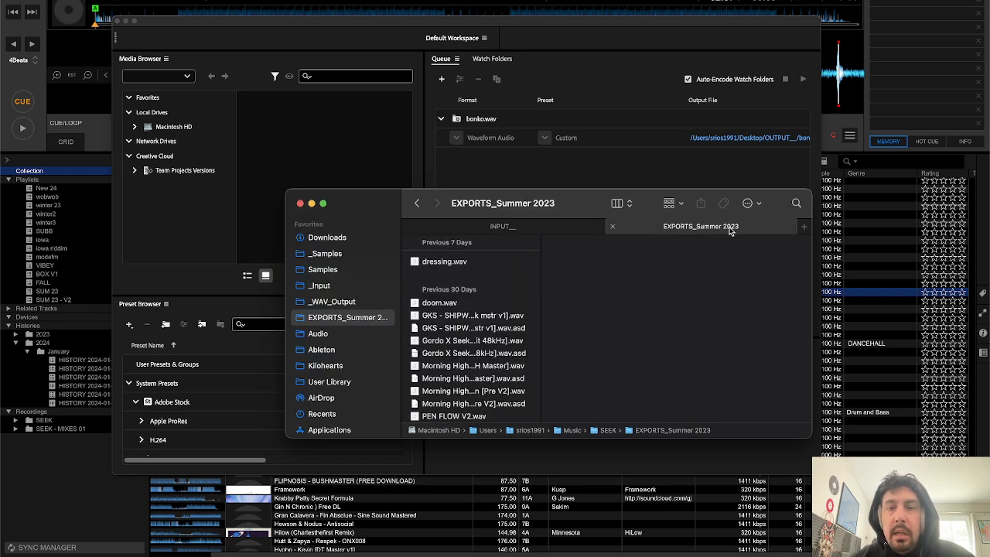
left_click(460, 264)
left_click_drag(460, 264, 500, 232)
left_click(500, 230)
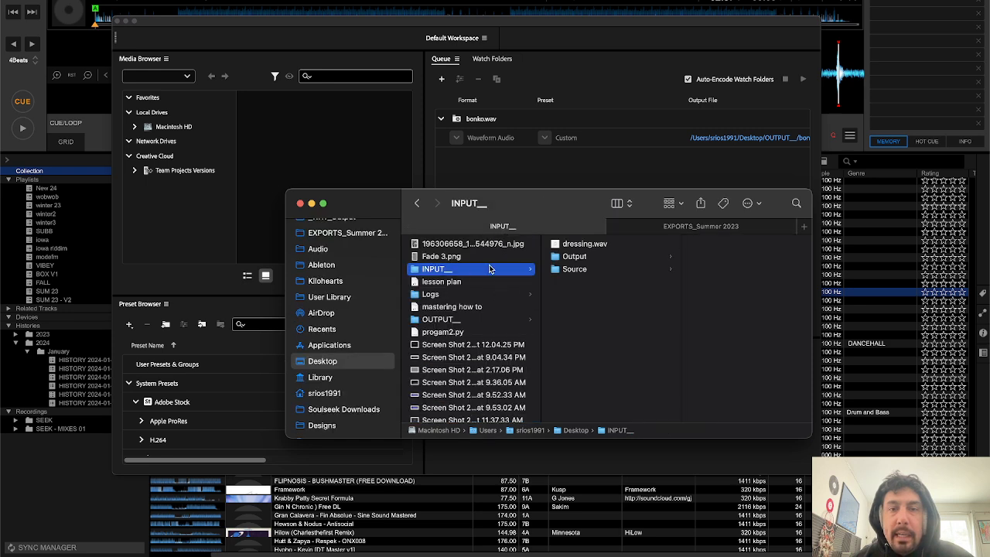
left_click(580, 181)
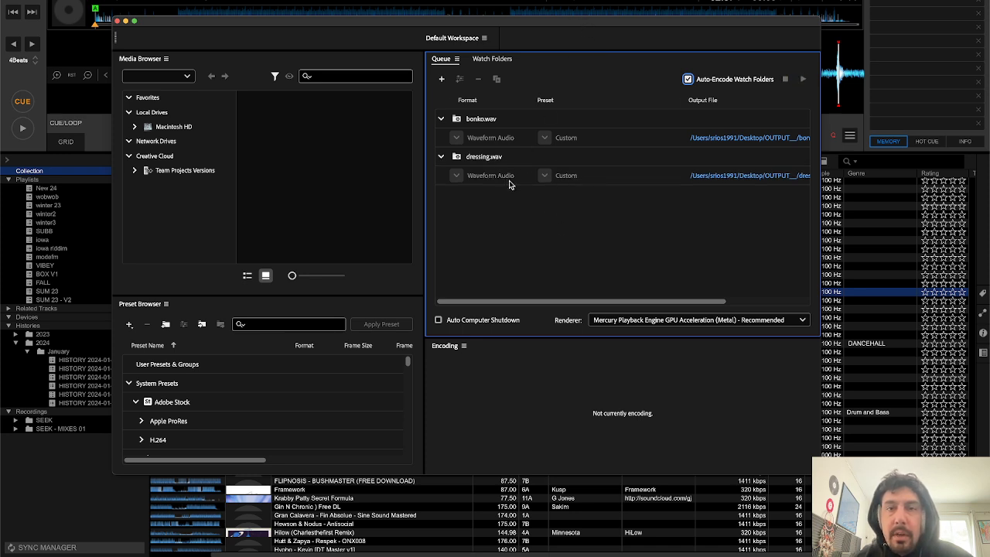
Switch to Finder and import bonko.wav and dressing.wav from the Desktop's OUTPUT__ folder into the rekordbox collection
key("super+Tab")
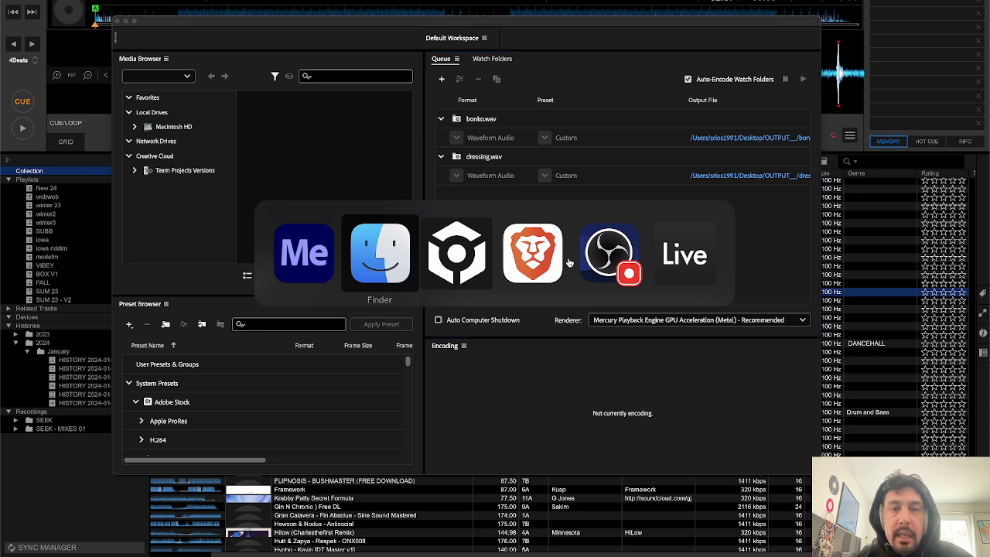
left_click(455, 319)
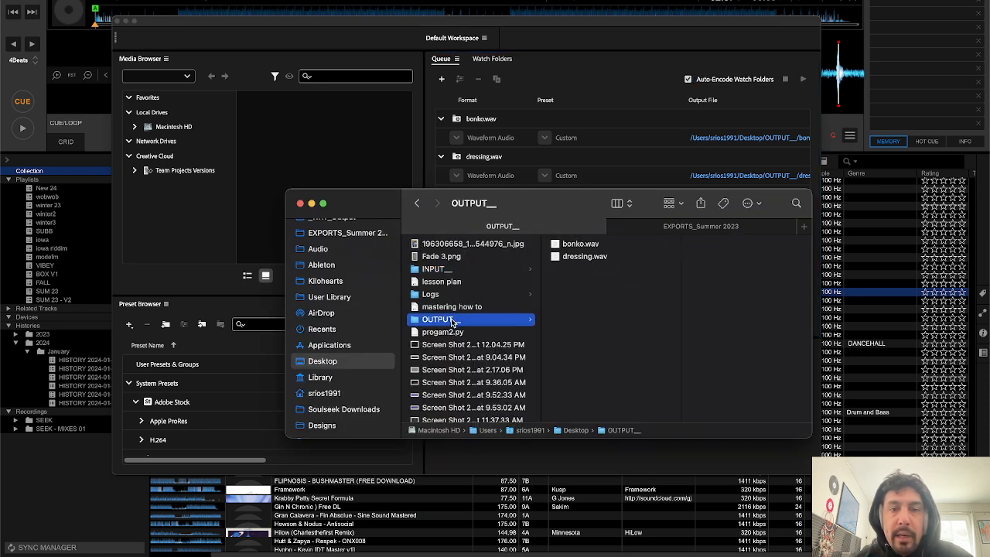
left_click(579, 287)
left_click(581, 256)
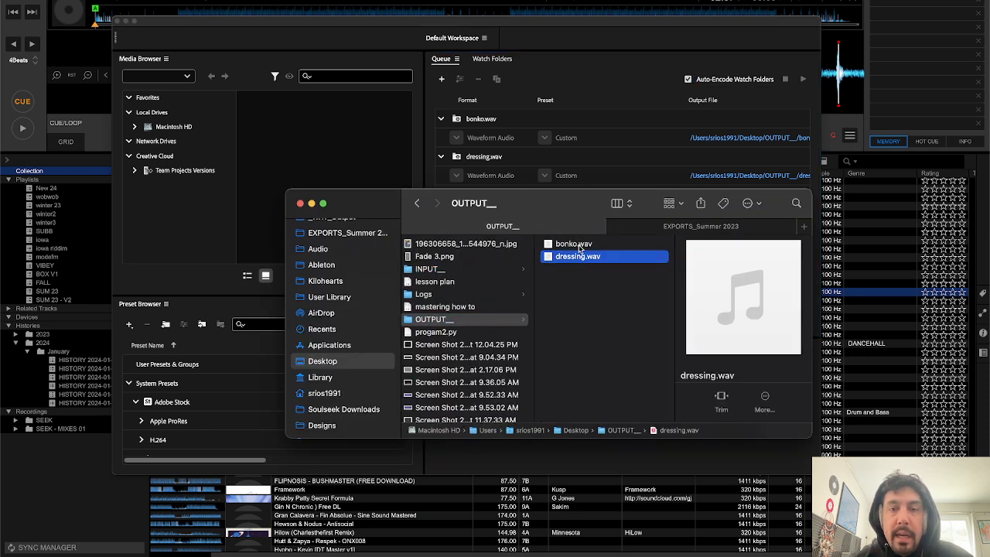
left_click(576, 244, "shift")
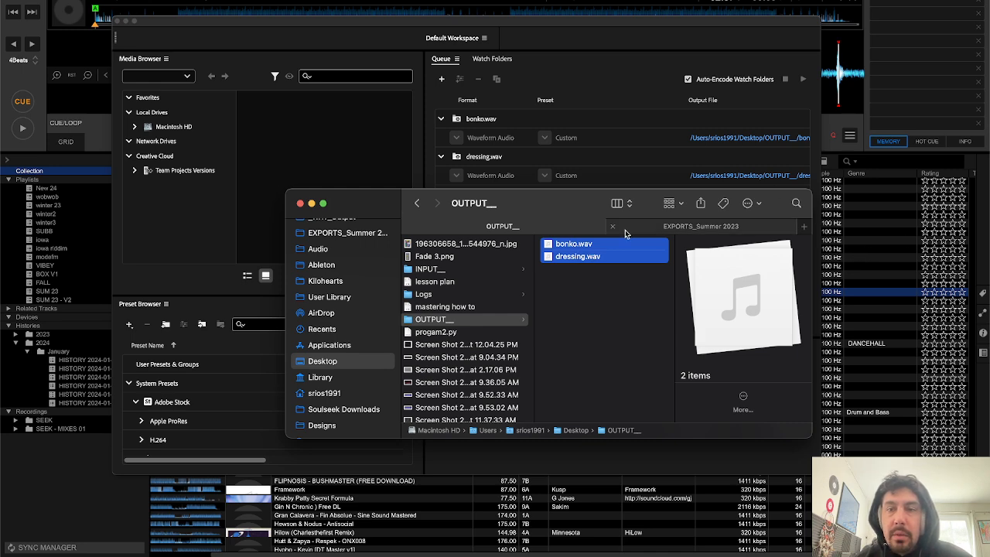
left_click_drag(587, 245, 914, 242)
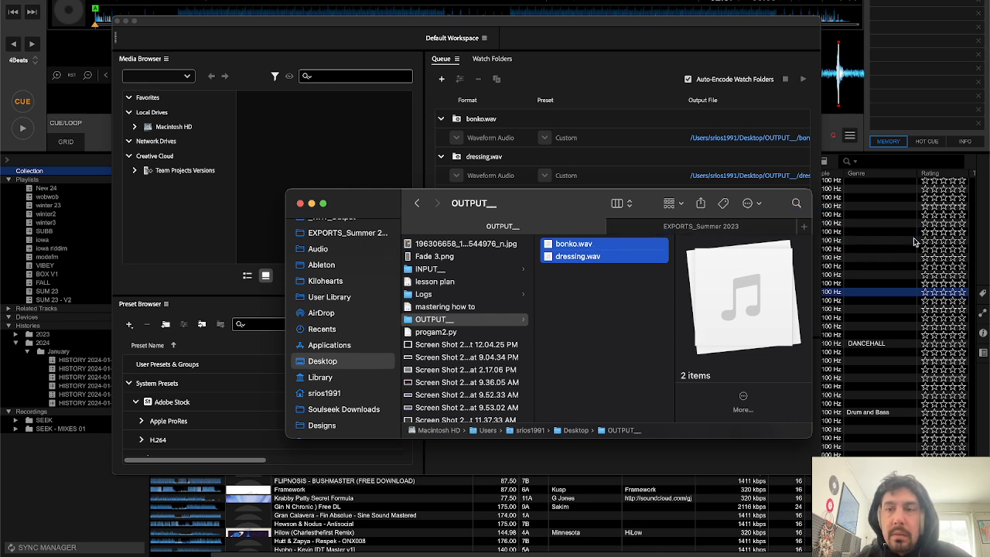
left_click(914, 242)
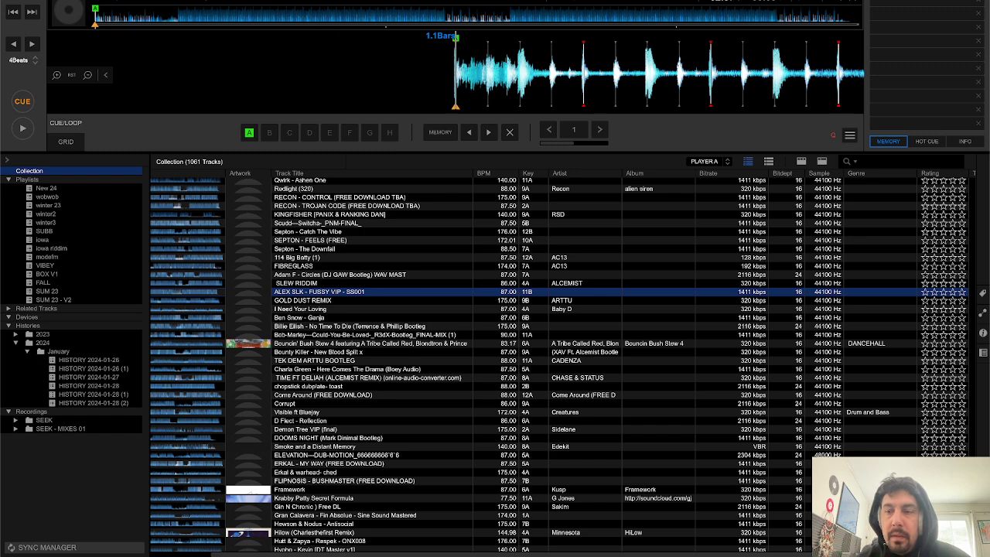
Find the newly imported bonko and dressing tracks in the rekordbox collection and load bonko onto the player
scroll(506, 473, "down", 15)
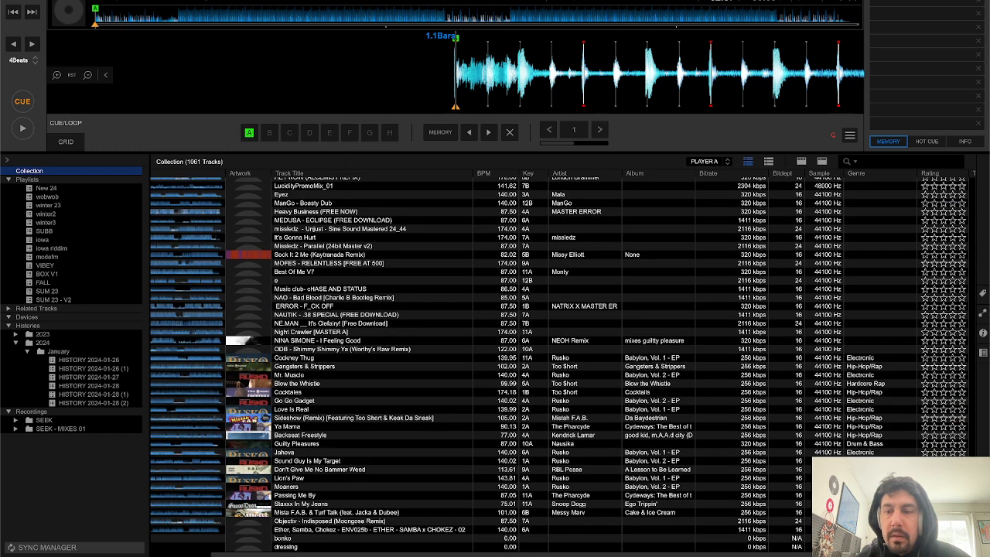
left_click(527, 538)
left_click(492, 548)
left_click(741, 513)
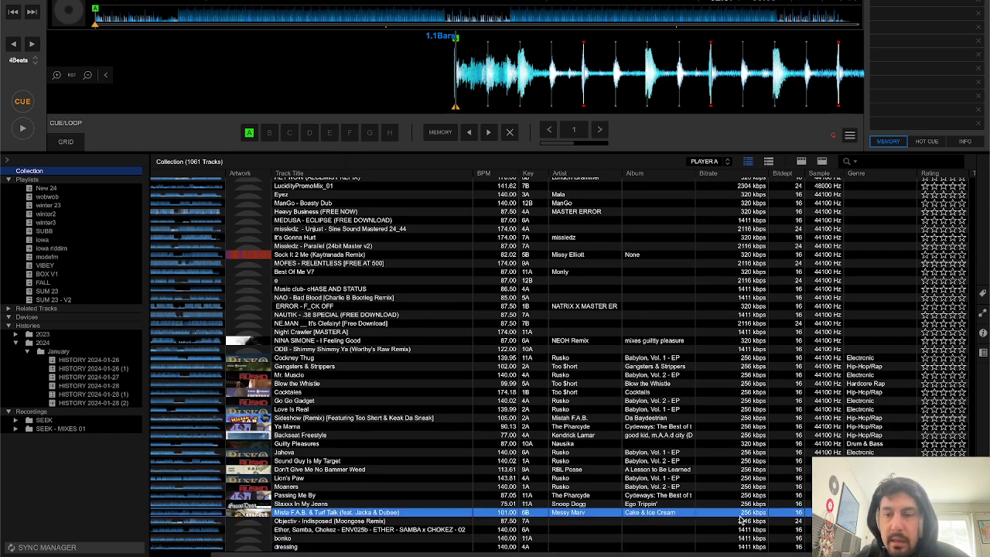
left_click(753, 539)
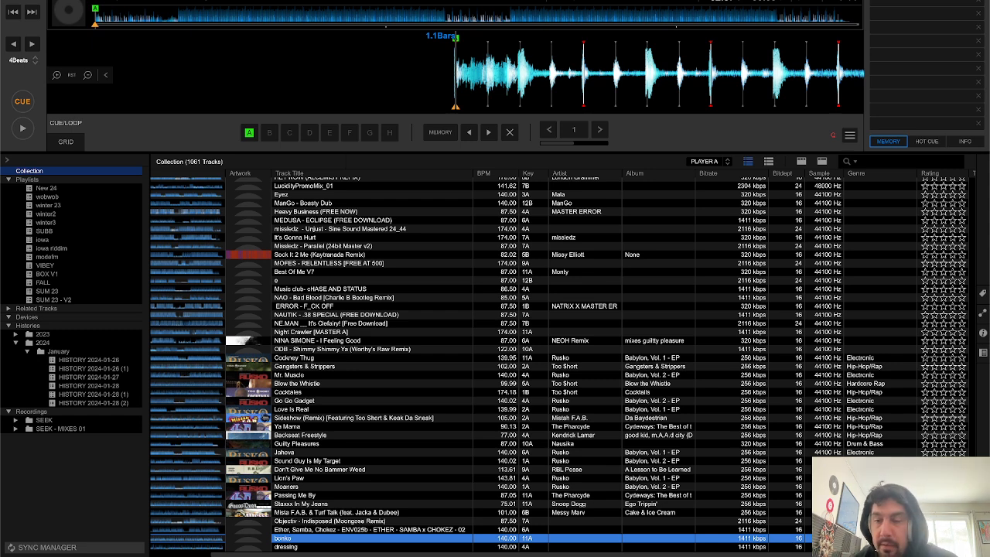
double_click(785, 539)
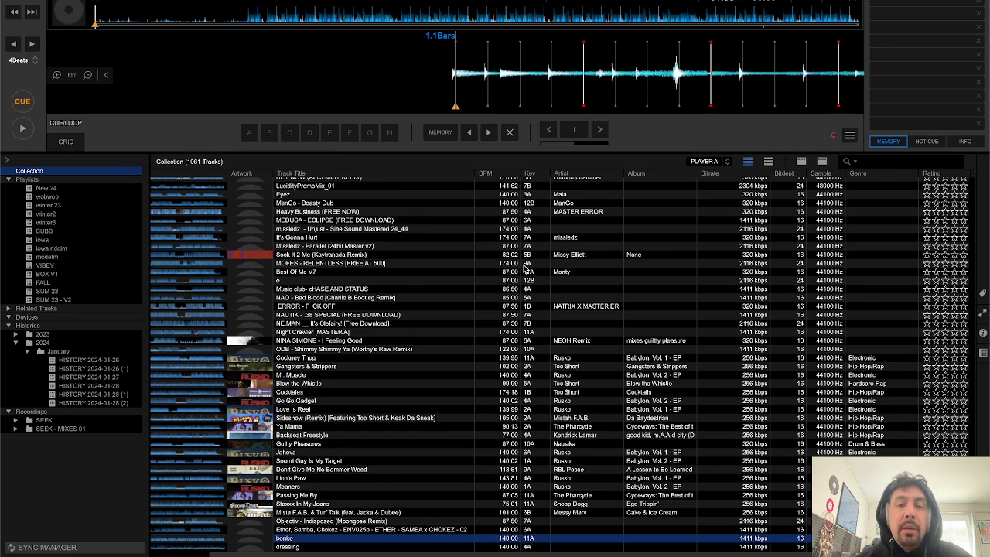
Narrow the BPM column slightly in the track list and select the bonko track
left_click_drag(521, 171, 516, 171)
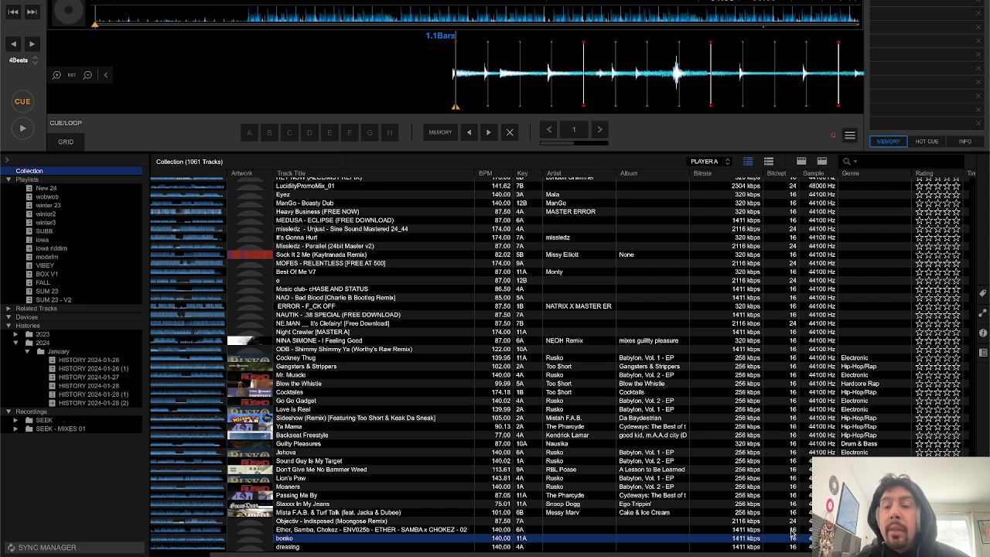
left_click(711, 530)
left_click(712, 547)
left_click(713, 540)
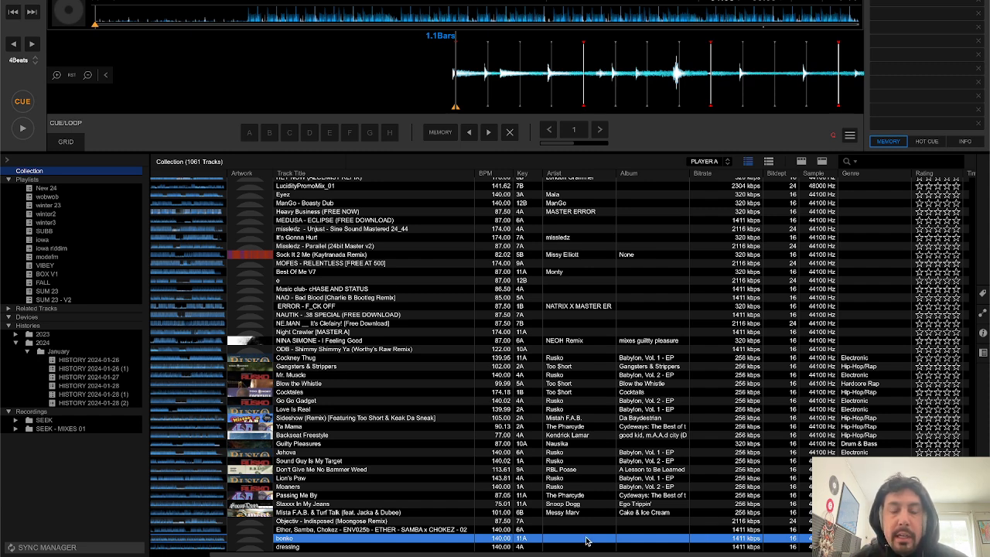
Switch to Adobe Media Encoder and review the queued bonko.wav and dressing.wav items and the configured watch folders
key("super+Tab")
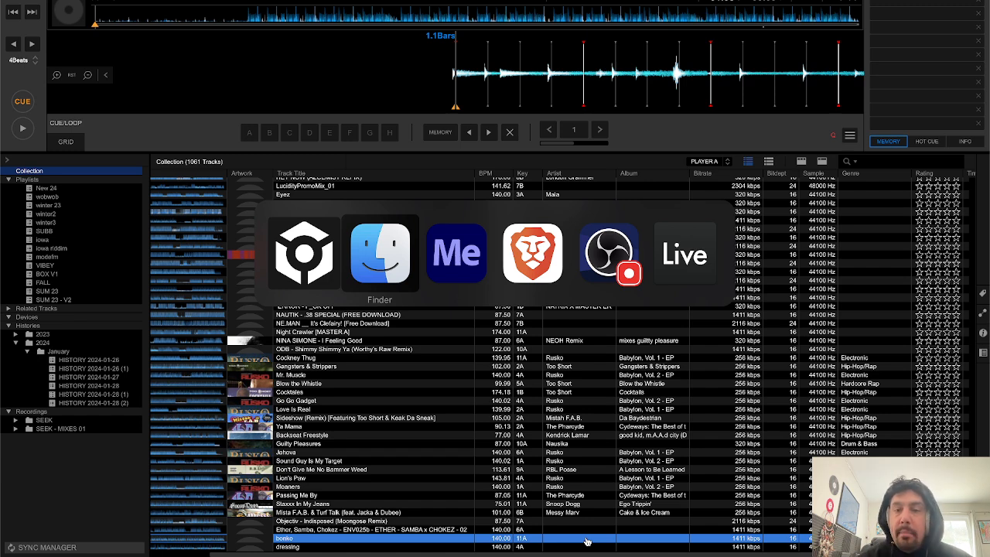
key("super+Tab")
key("super+Tab")
key("super+Tab")
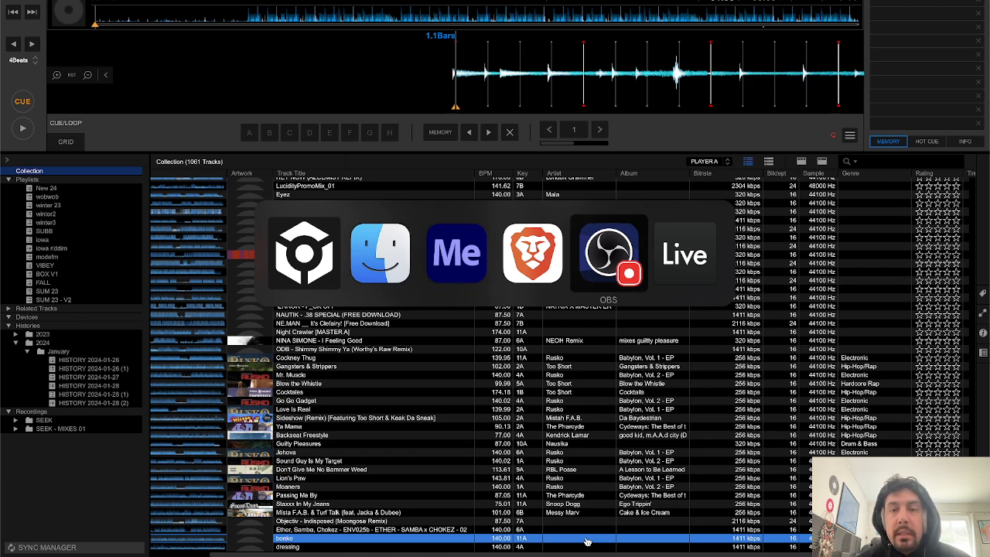
key("super+shift+Tab")
key("super+shift+Tab")
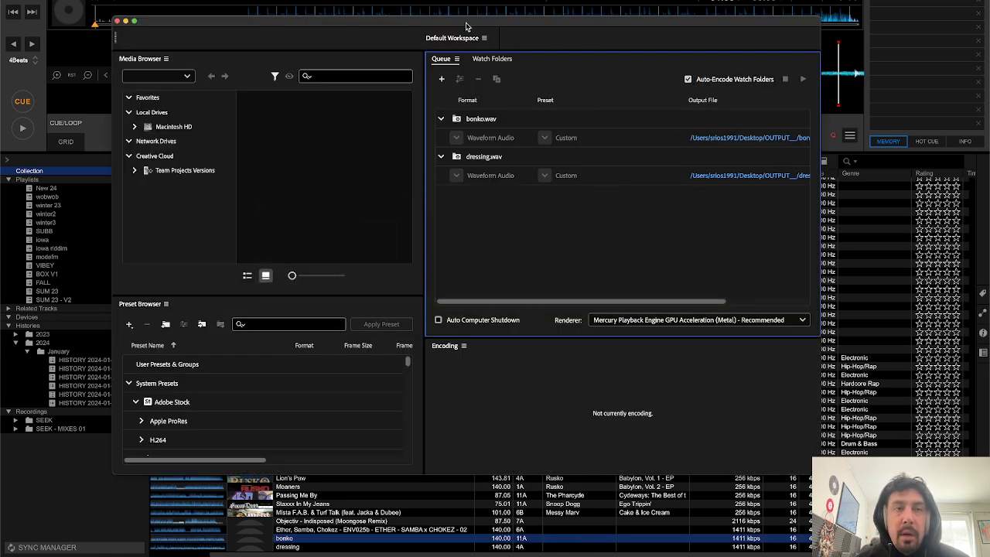
left_click(605, 158)
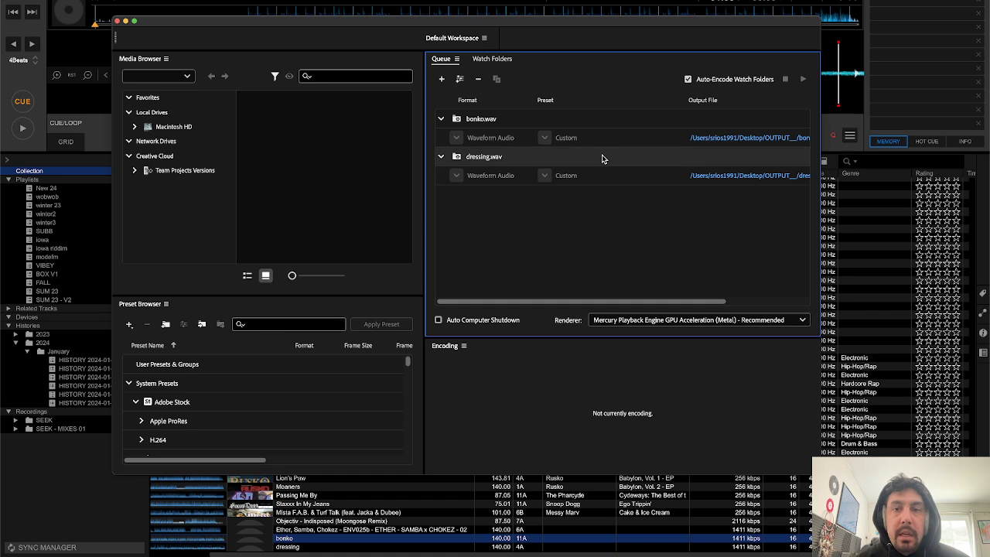
left_click(604, 122)
left_click(594, 161)
left_click(492, 59)
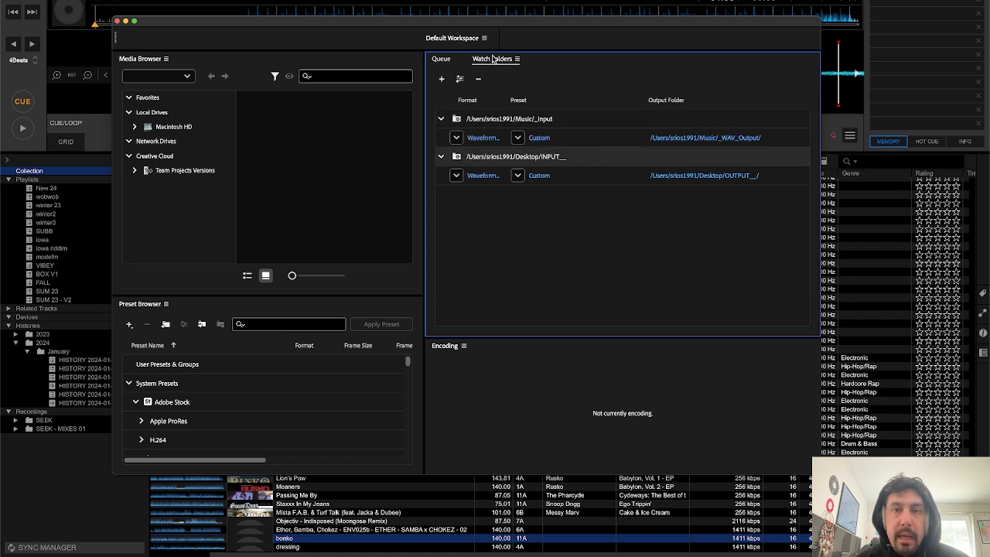
left_click(446, 59)
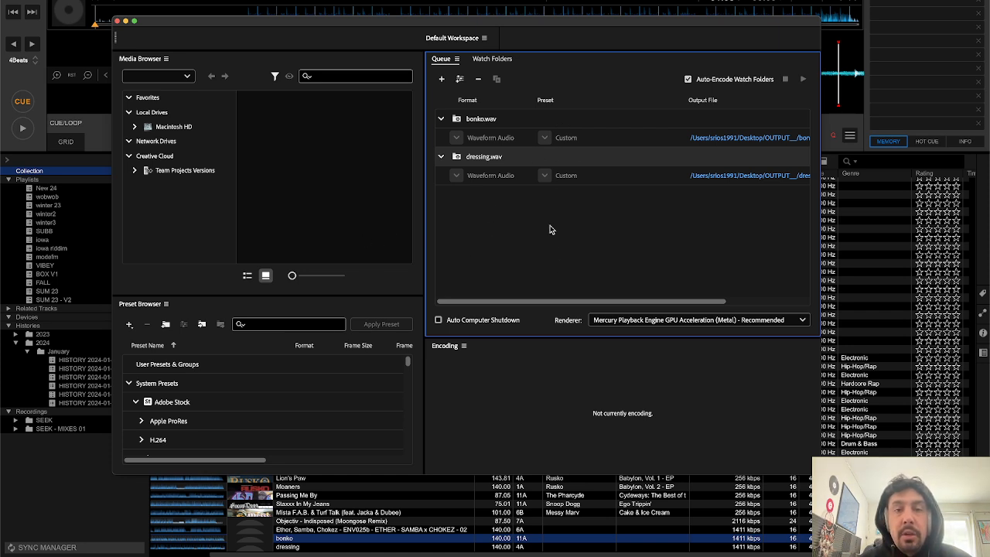
left_click(555, 257)
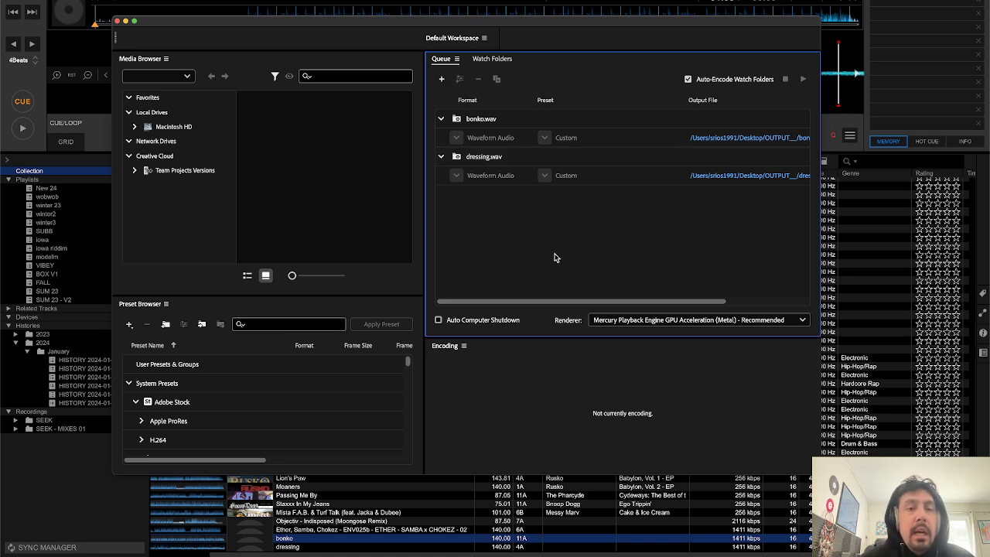
Switch to Finder and examine the contents of the Desktop's OUTPUT__ and INPUT__ folders, including INPUT__'s Source subfolder
key("super+Tab")
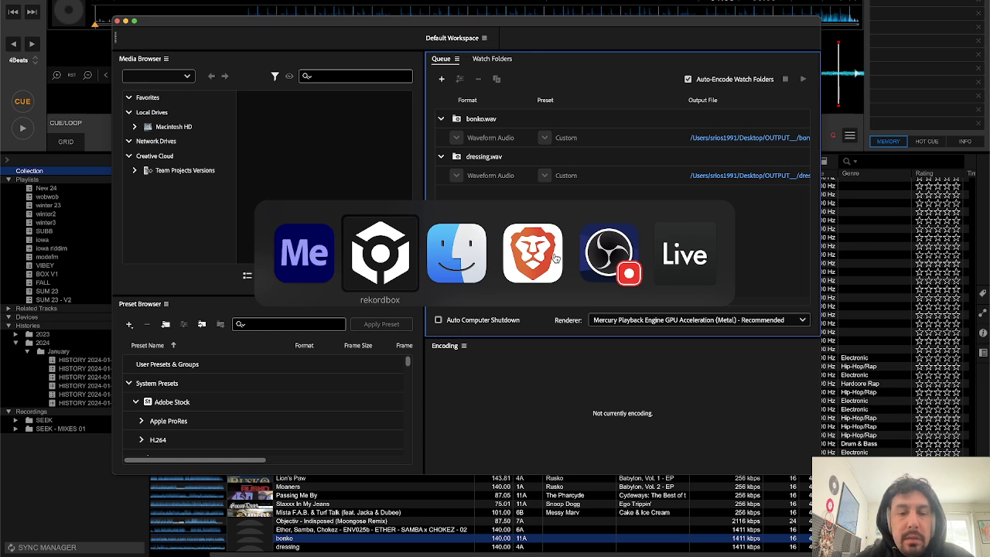
key("super+Tab")
key("super+Tab")
key("super+shift+Tab")
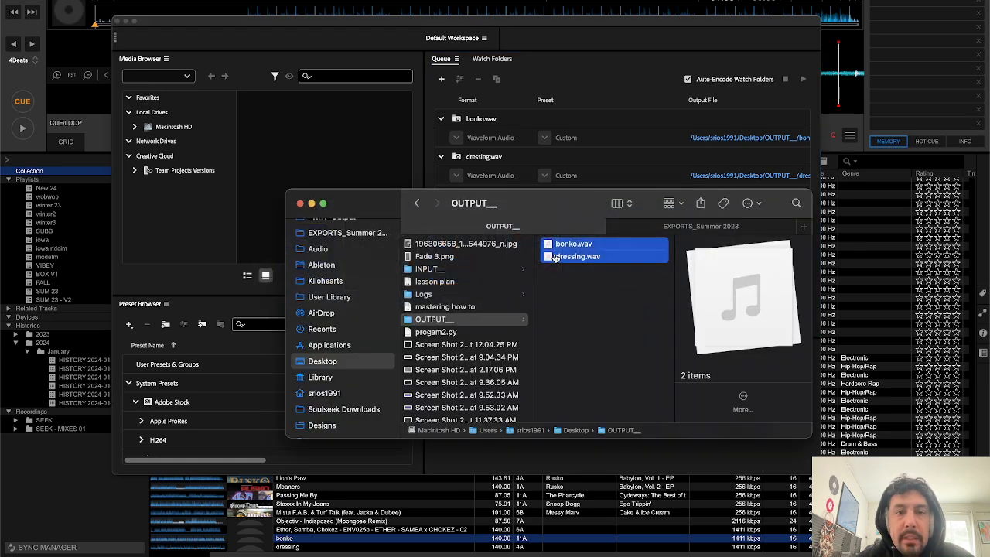
left_click(615, 296)
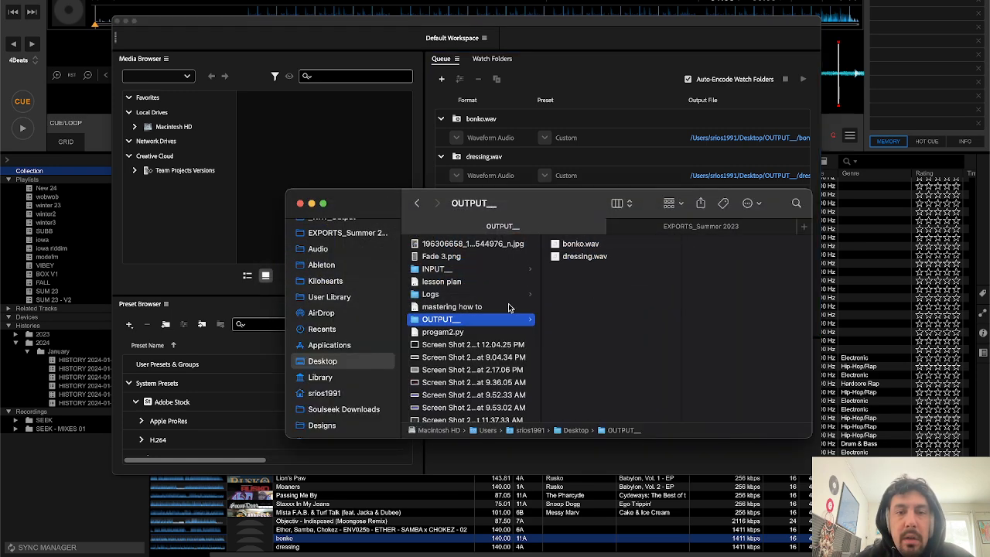
left_click(484, 272)
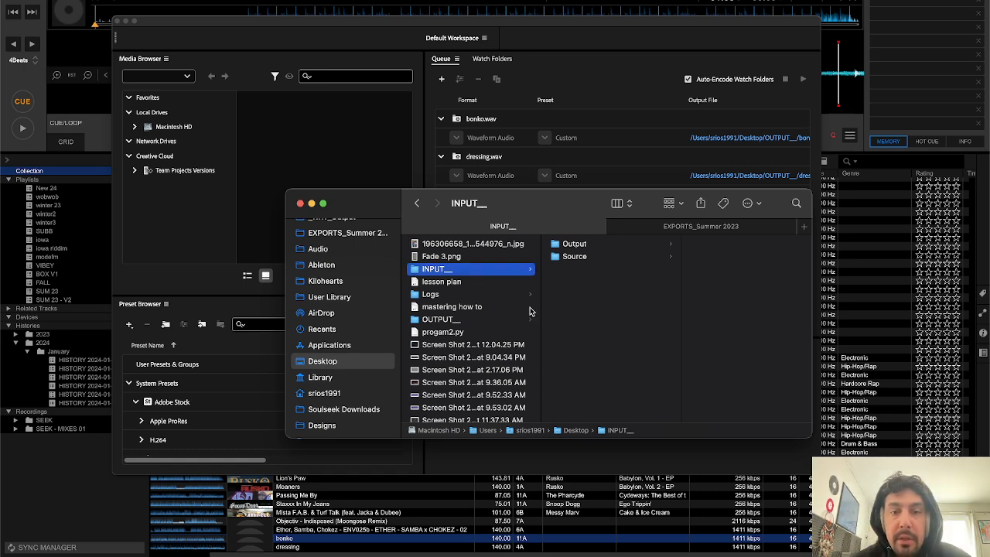
left_click(474, 318)
left_click(470, 268)
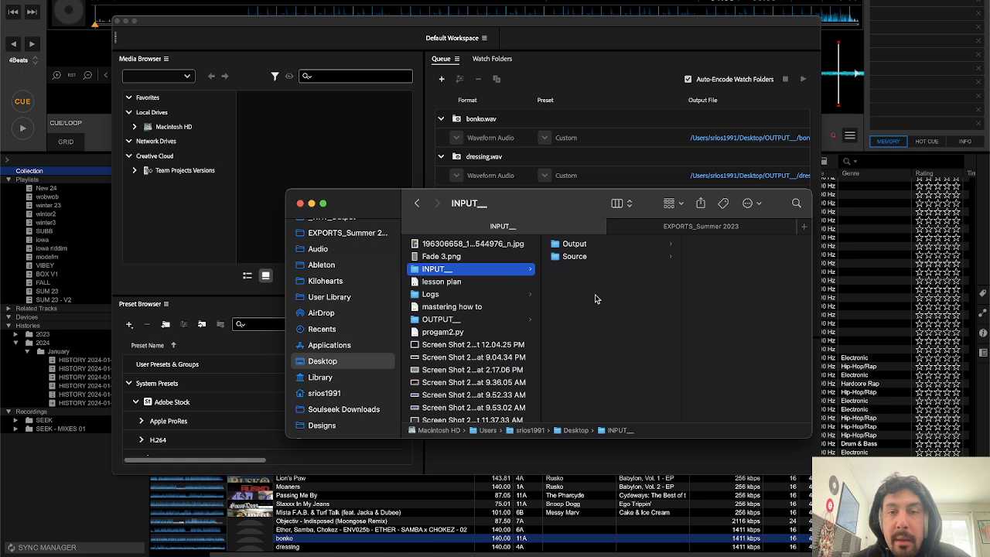
left_click(585, 259)
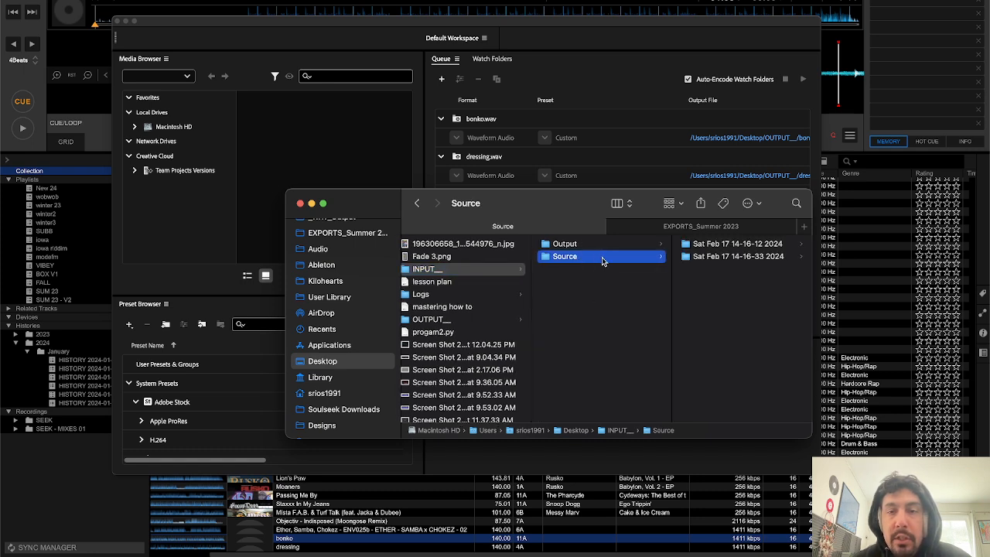
key("Right")
left_click(704, 245)
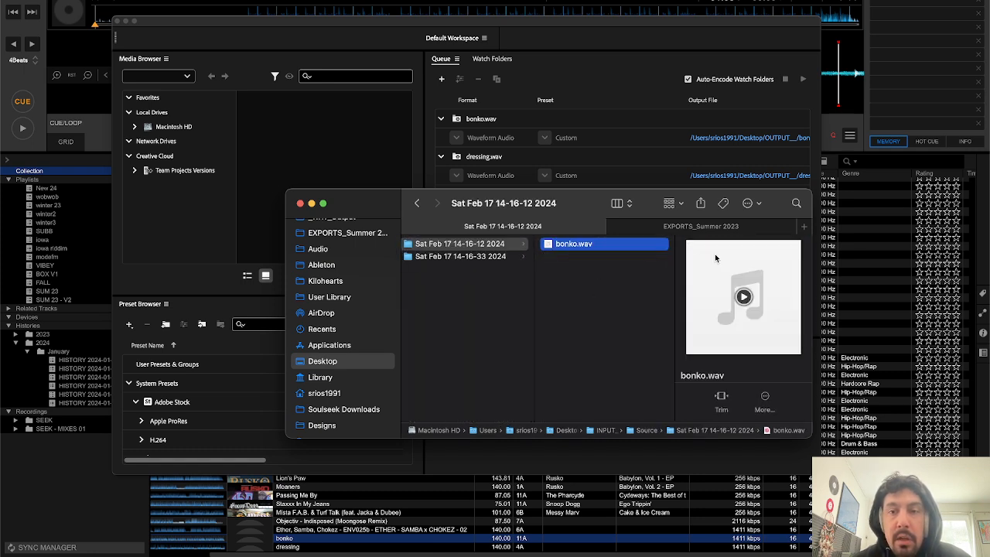
key("Left")
key("Right")
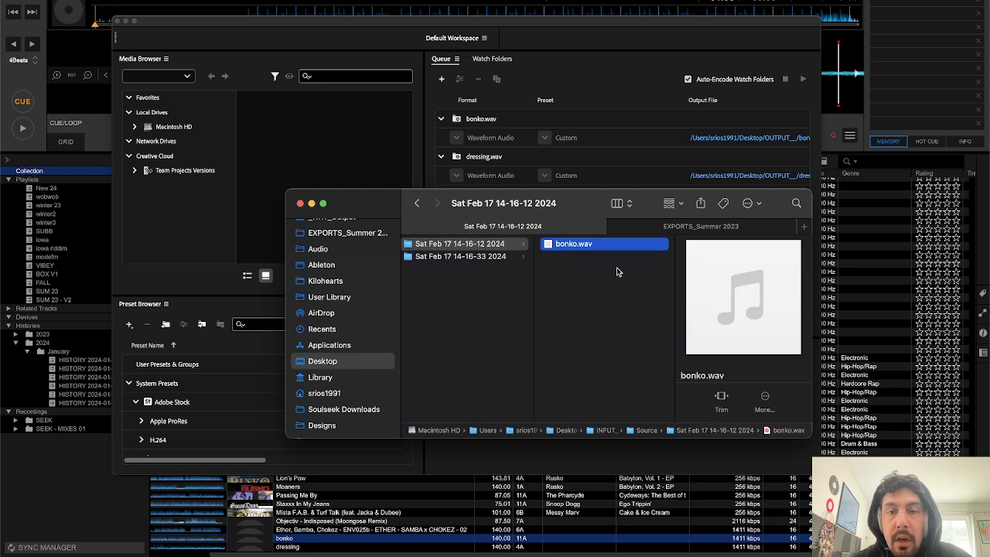
key("Left")
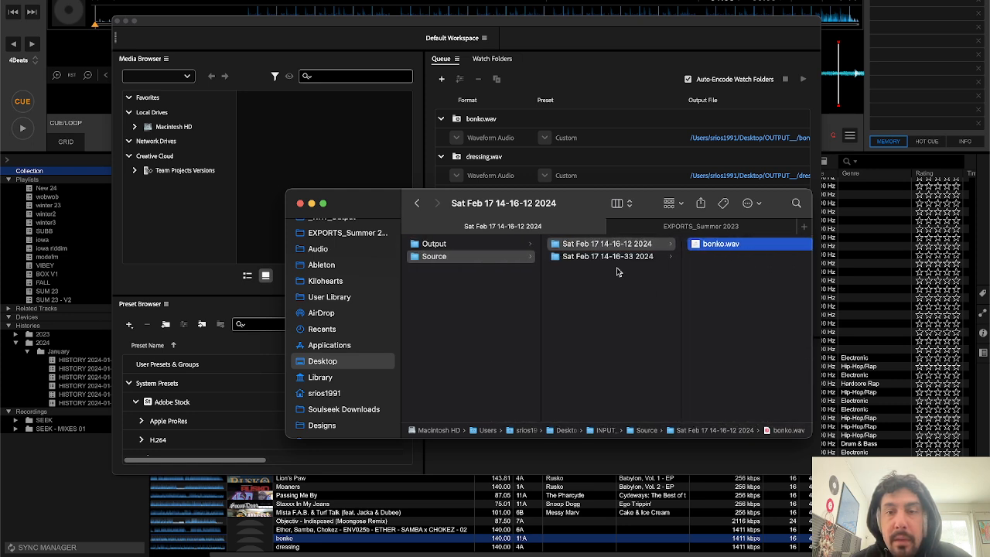
left_click(611, 256)
left_click(614, 245, "shift")
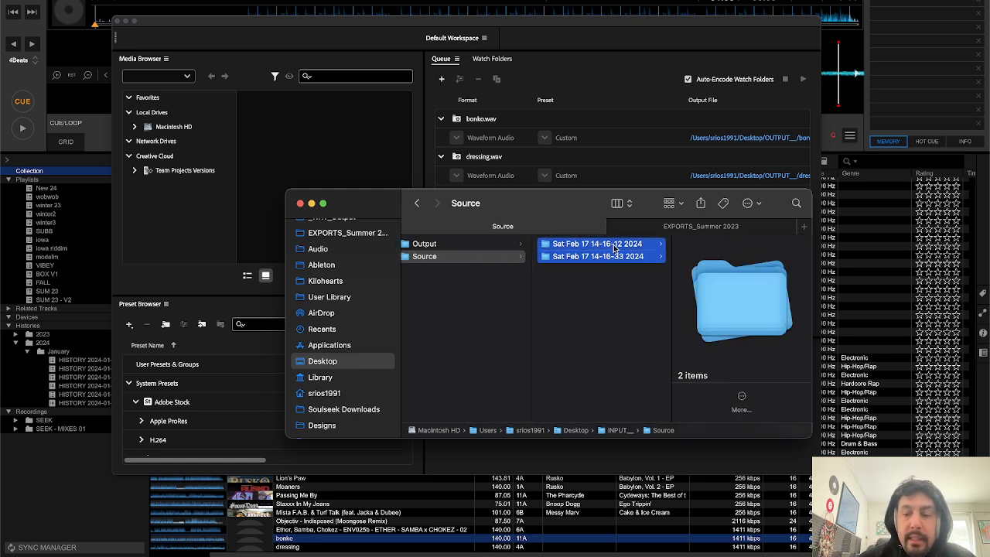
key("super+BackSpace")
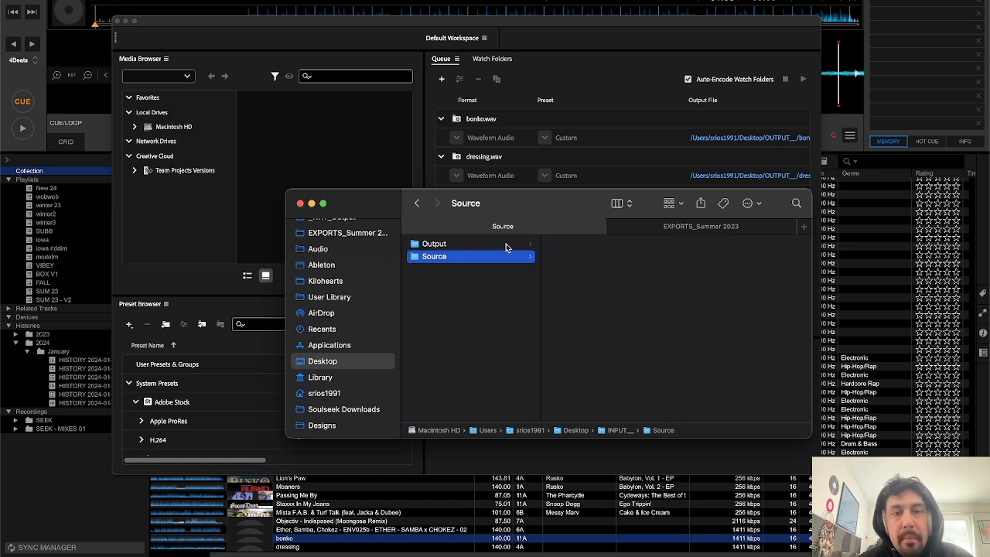
left_click(502, 258)
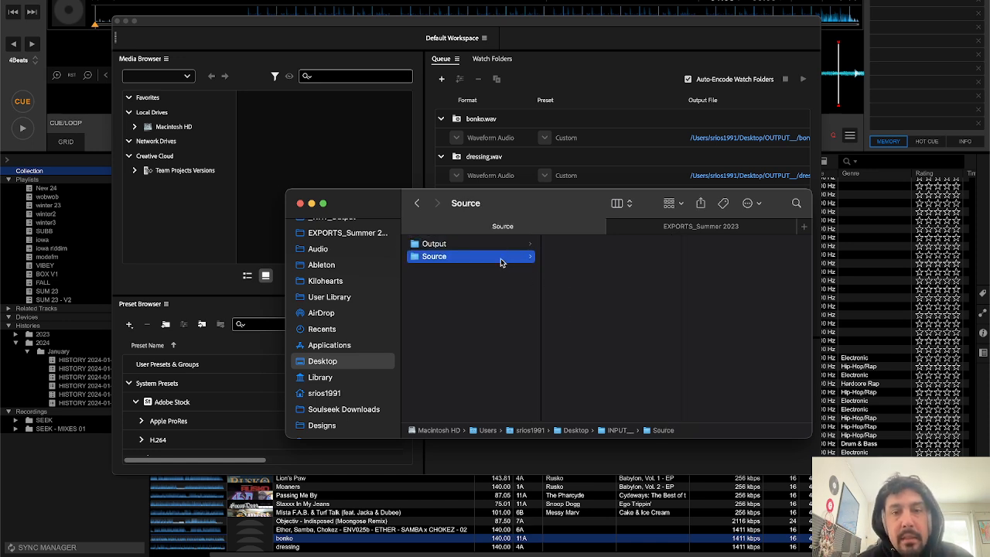
scroll(511, 297, "left", 2)
scroll(510, 296, "right", 2)
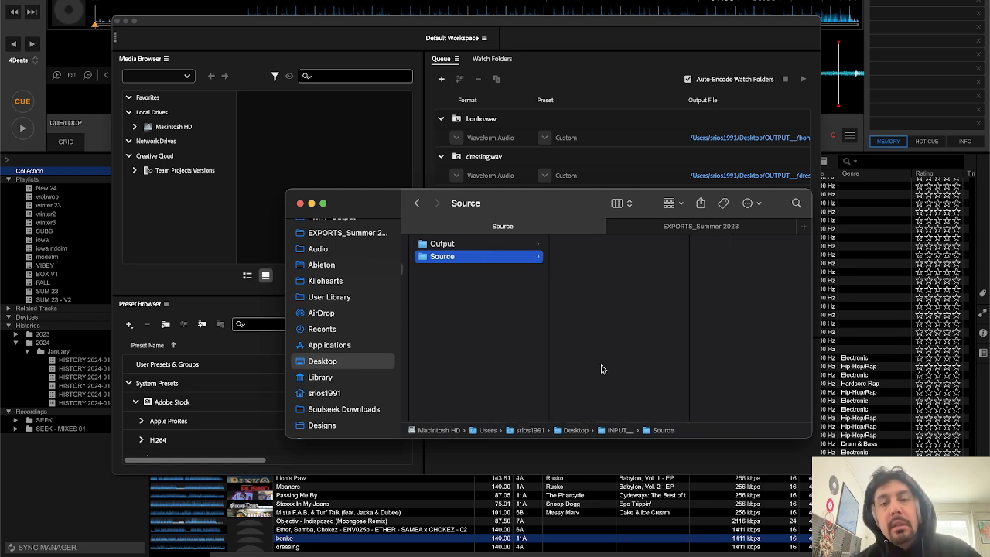
Switch to Adobe Media Encoder and review its queue and encoding status
left_click(611, 74)
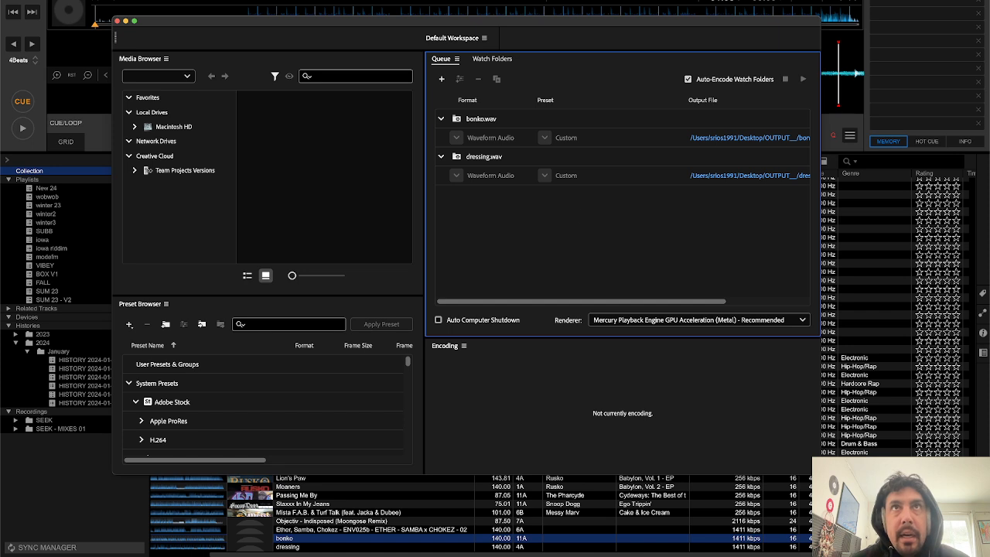
key("super+Tab")
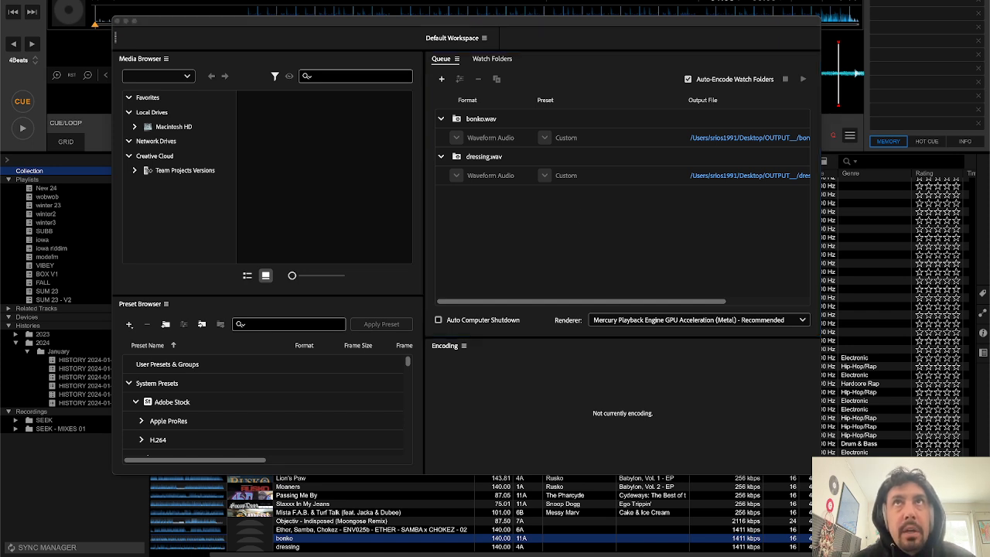